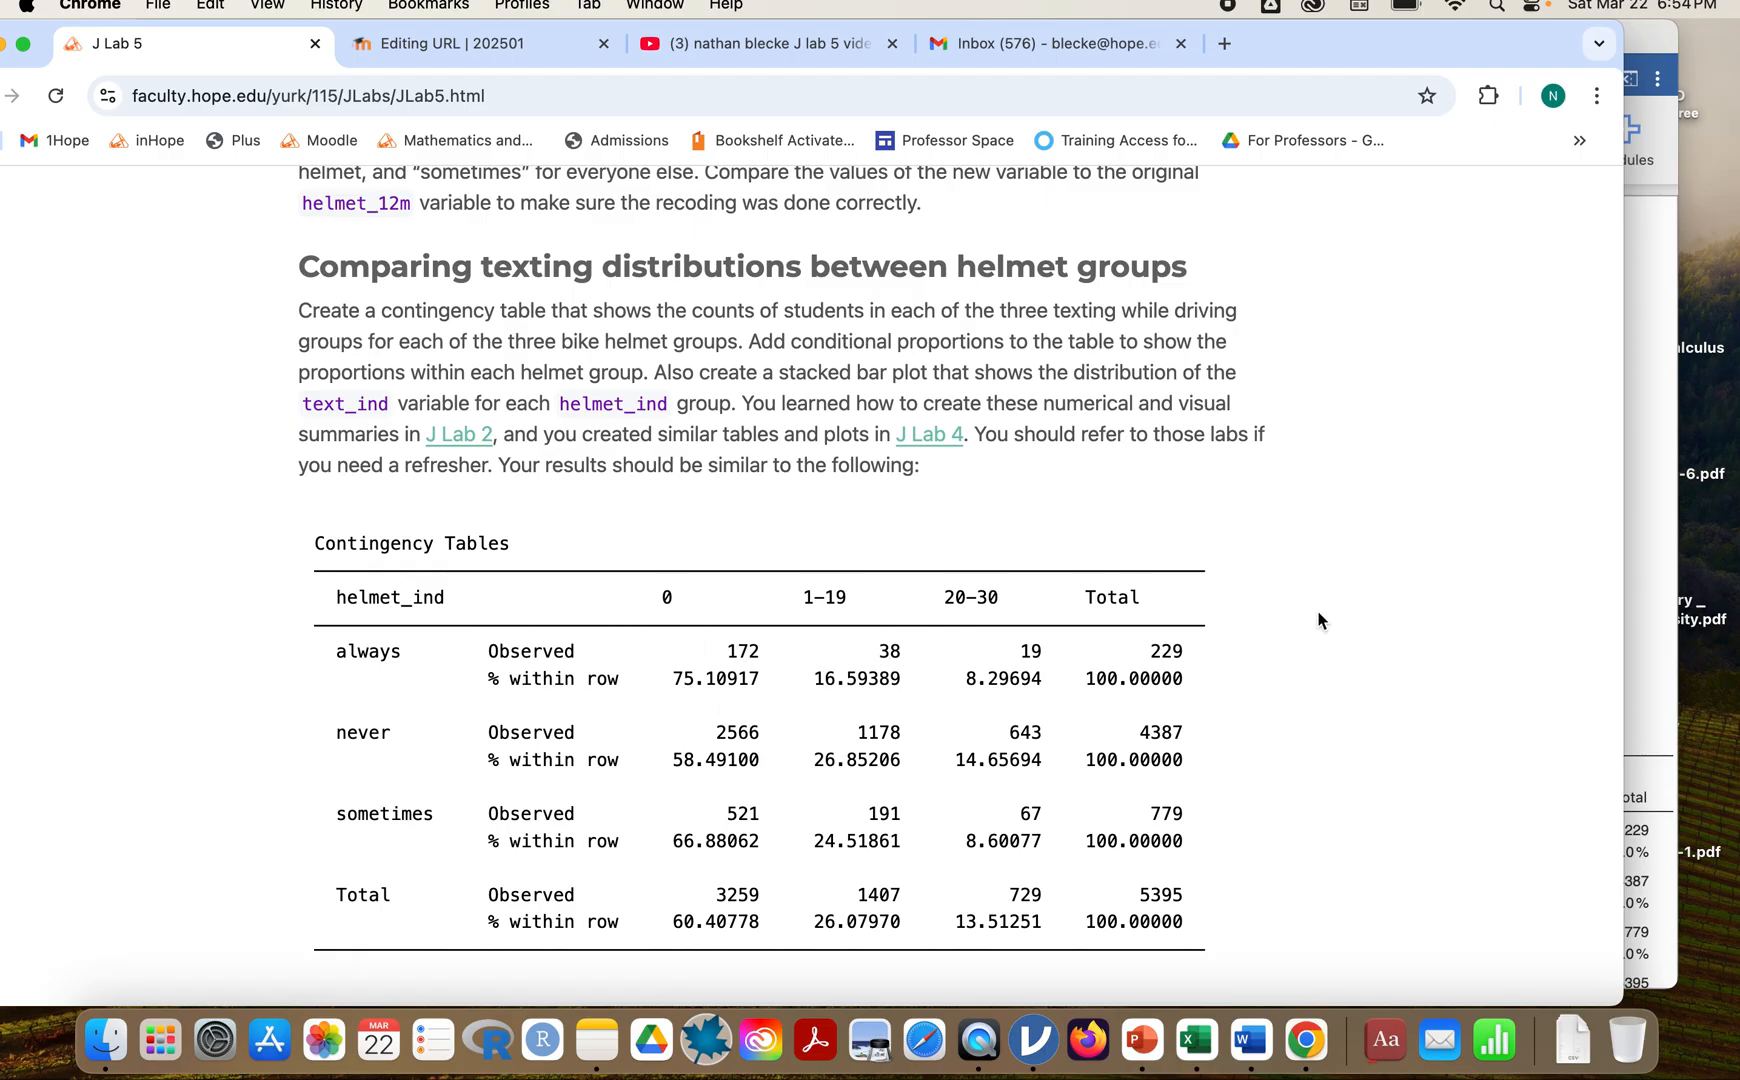
Switch to jamovi and create an independent-samples contingency table with helmet_ind as rows and text_ind as columns.
left_click(1648, 506)
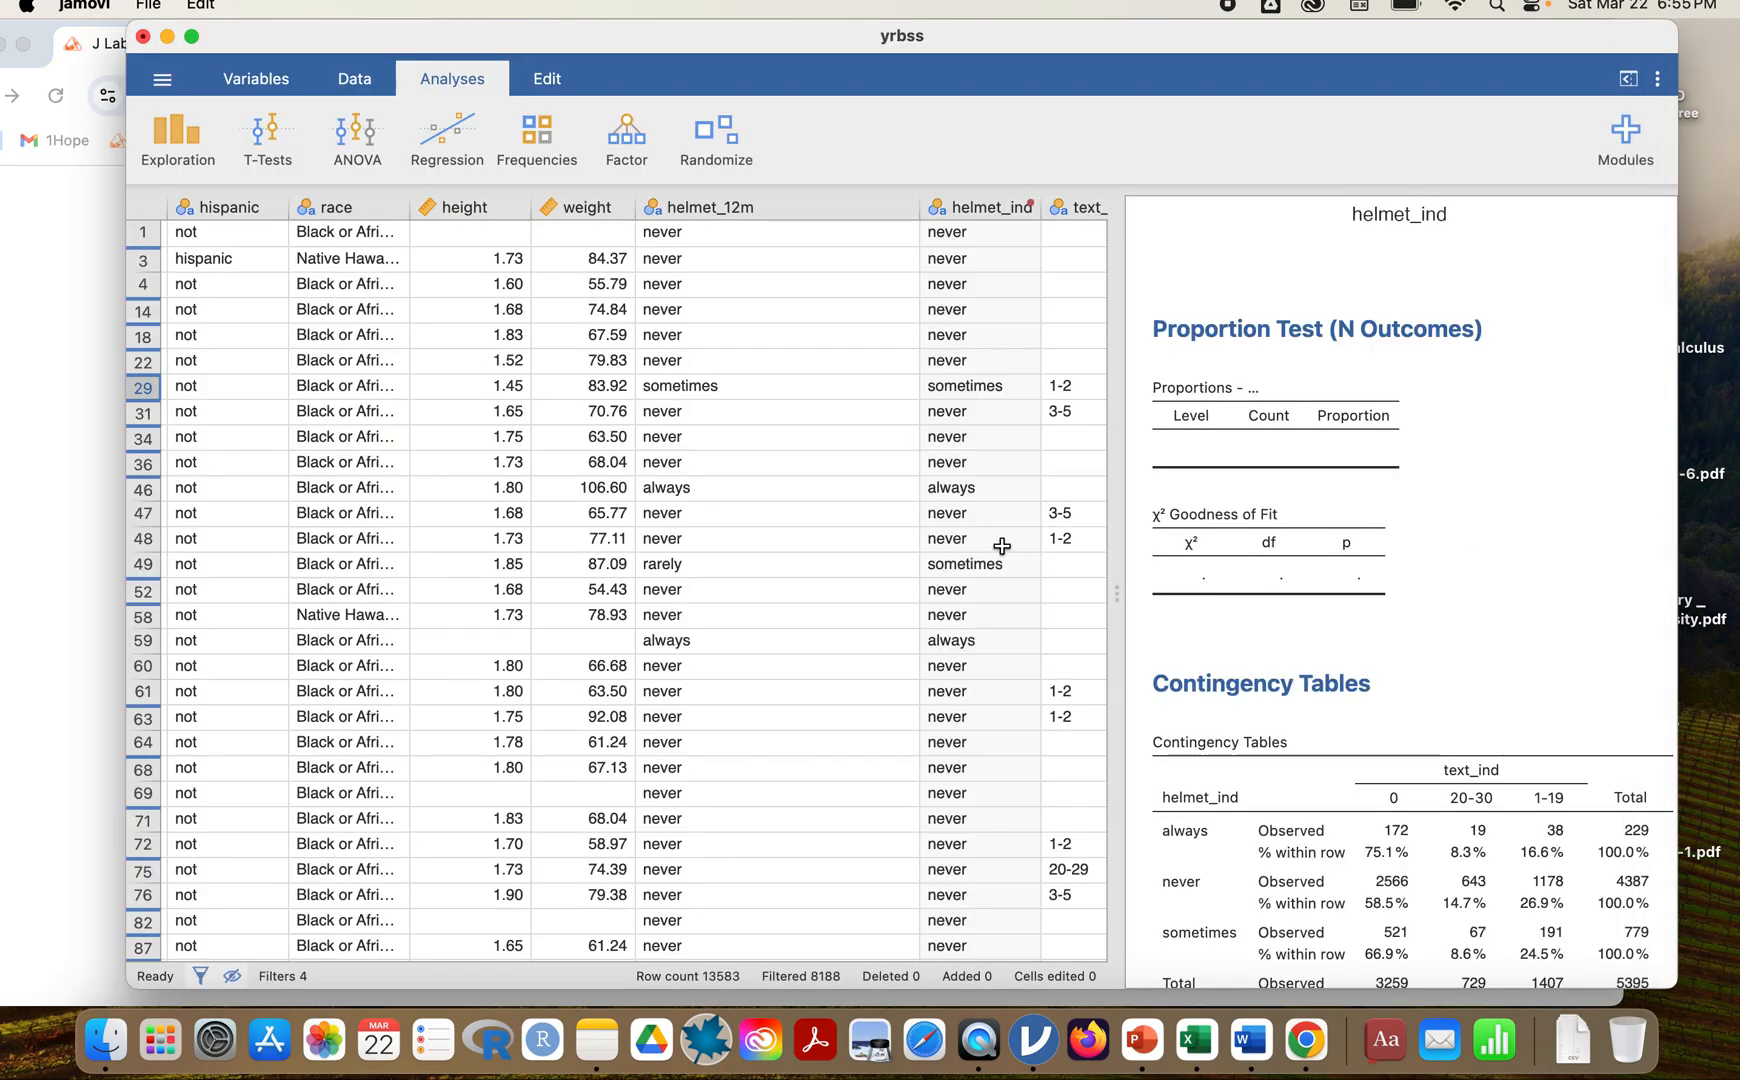
left_click(541, 146)
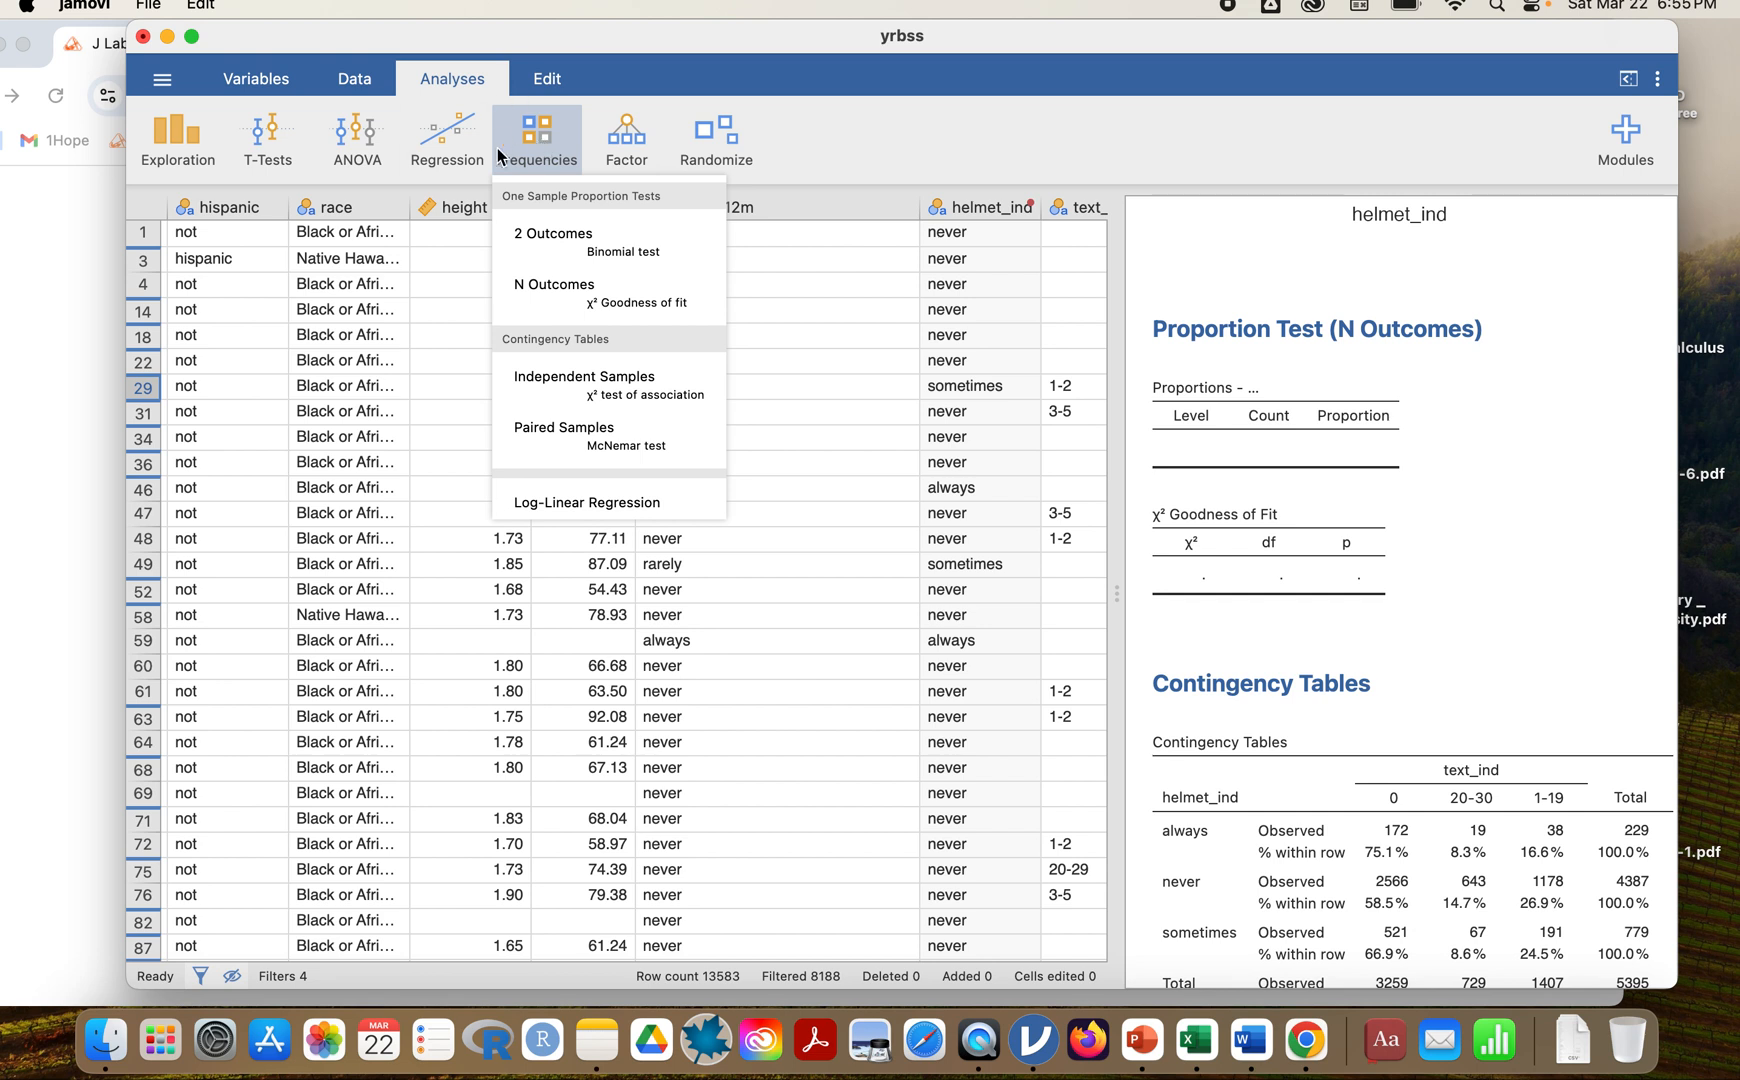
left_click(632, 381)
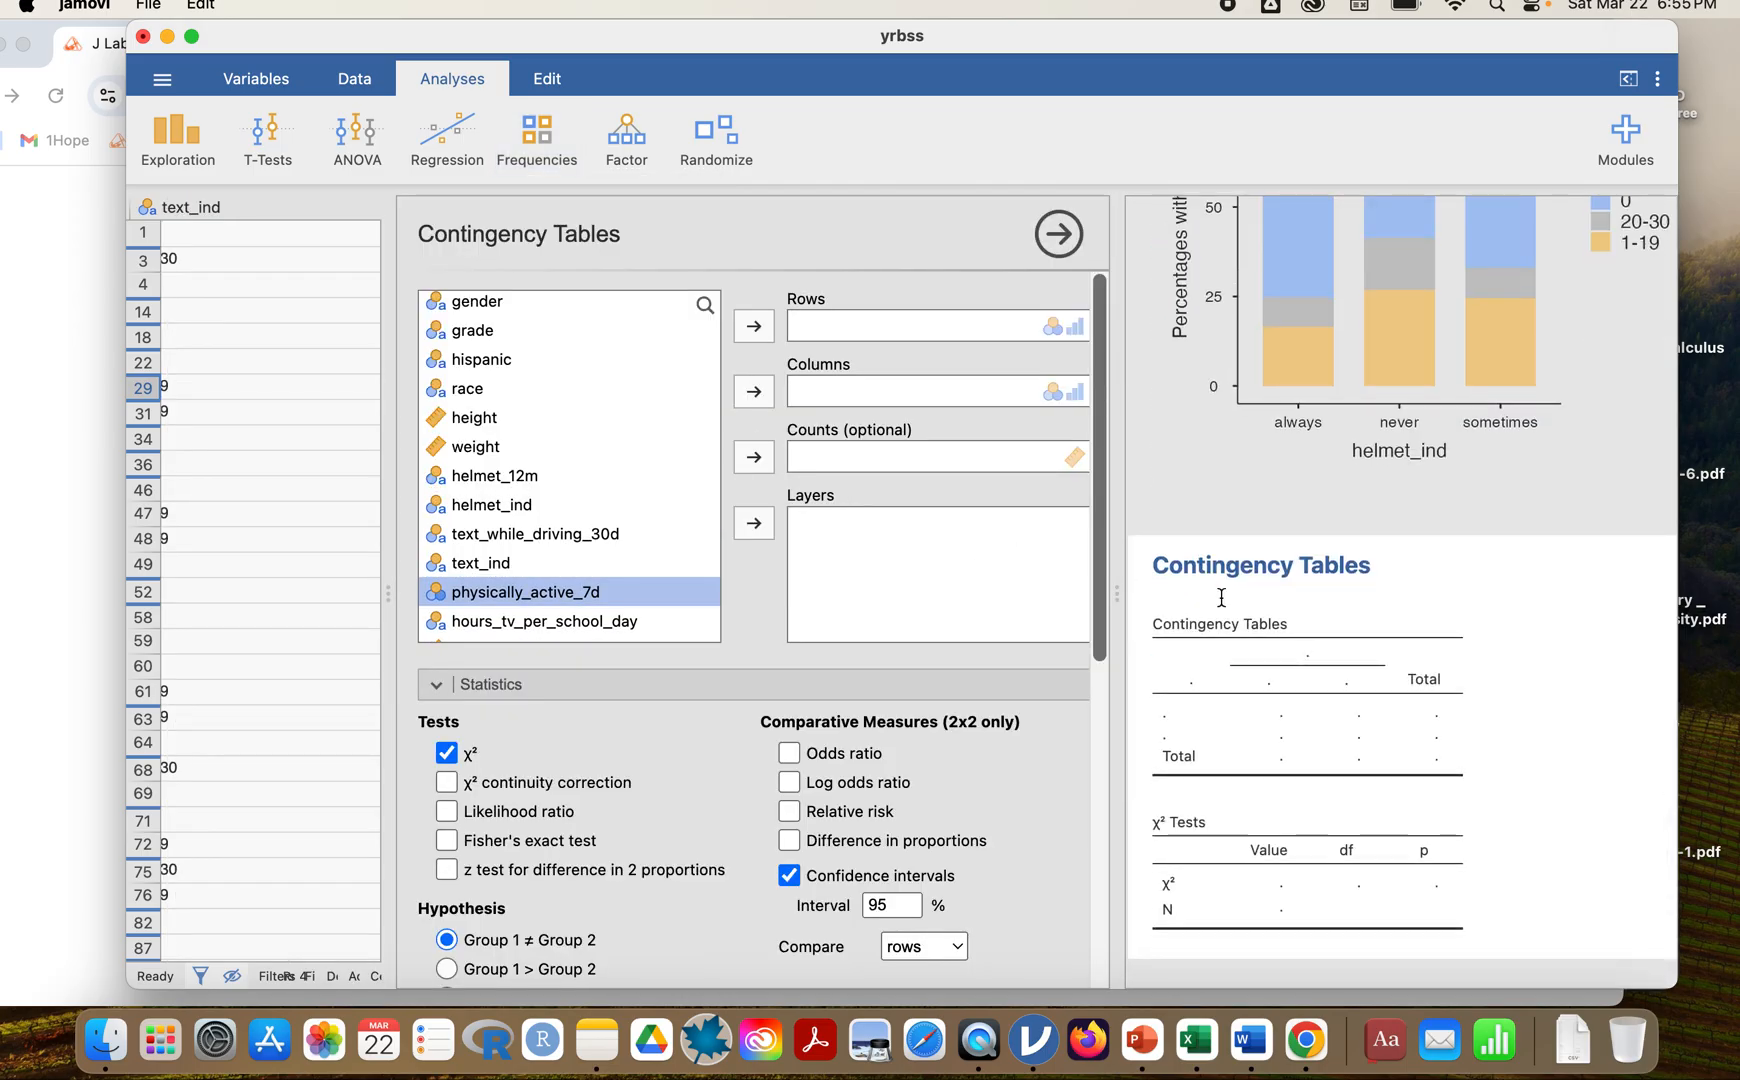
left_click(512, 504)
left_click(756, 325)
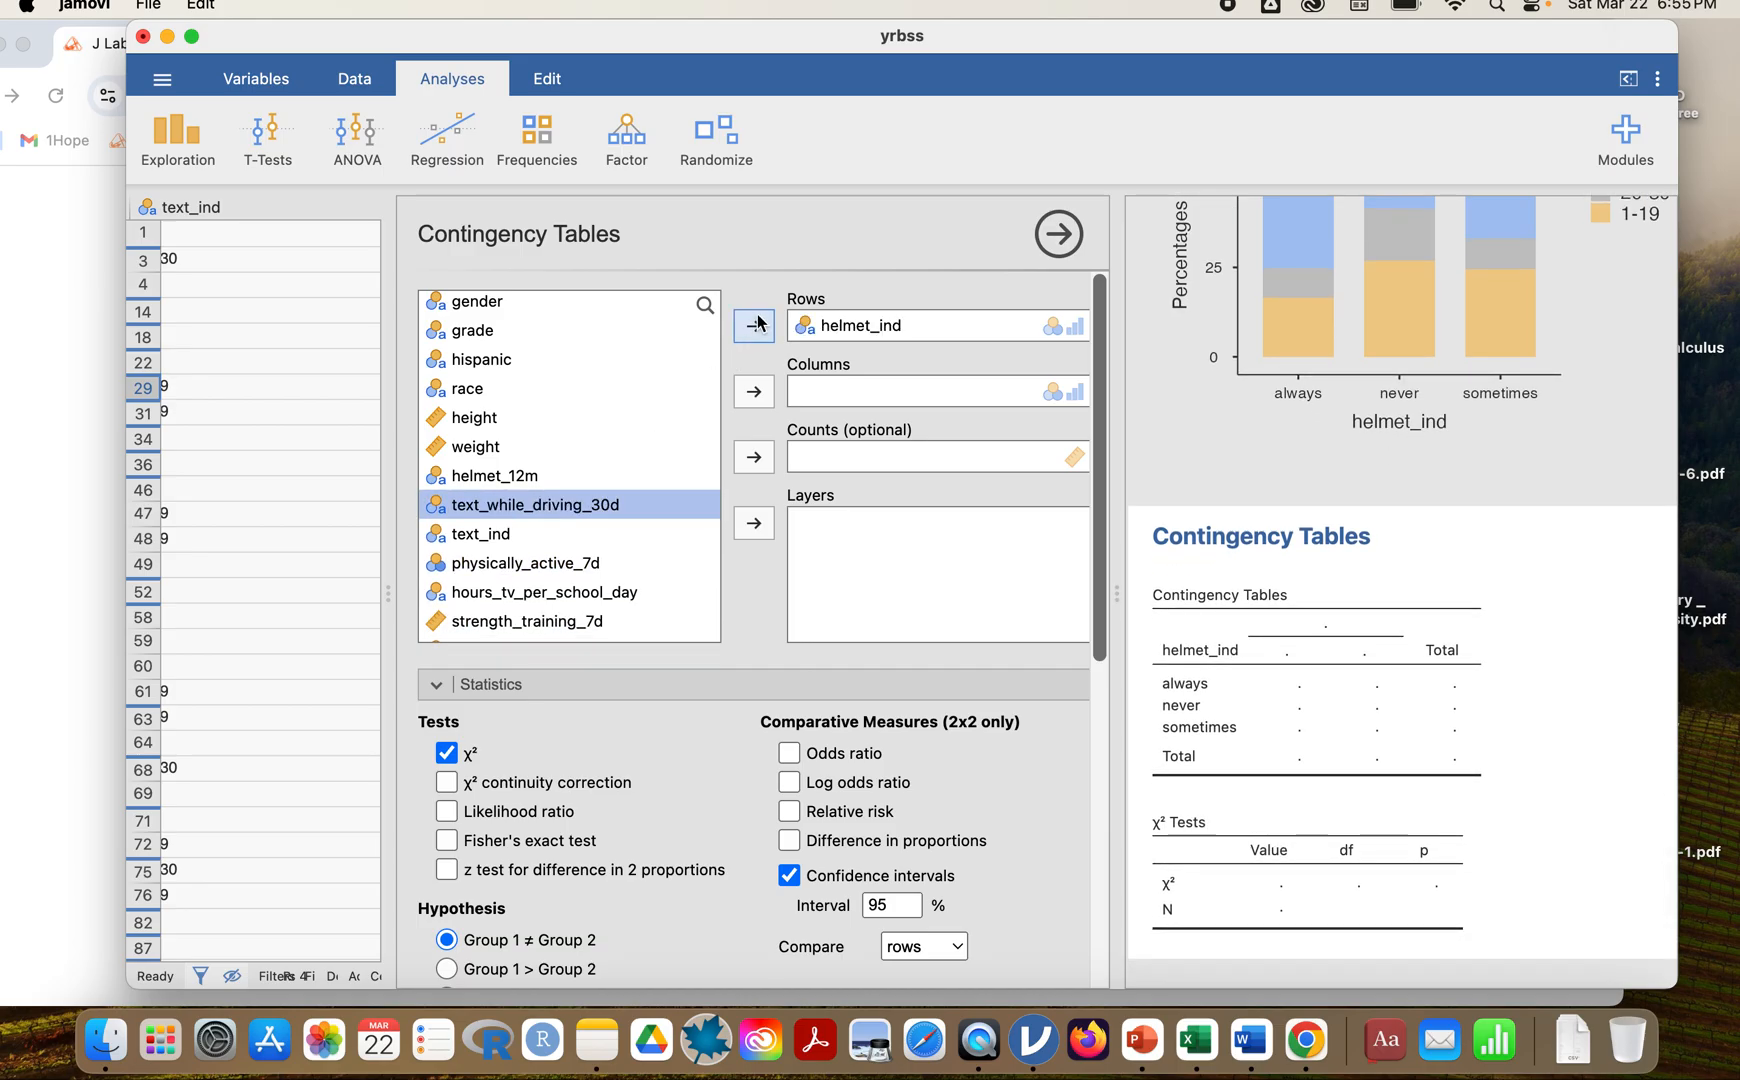
left_click(493, 537)
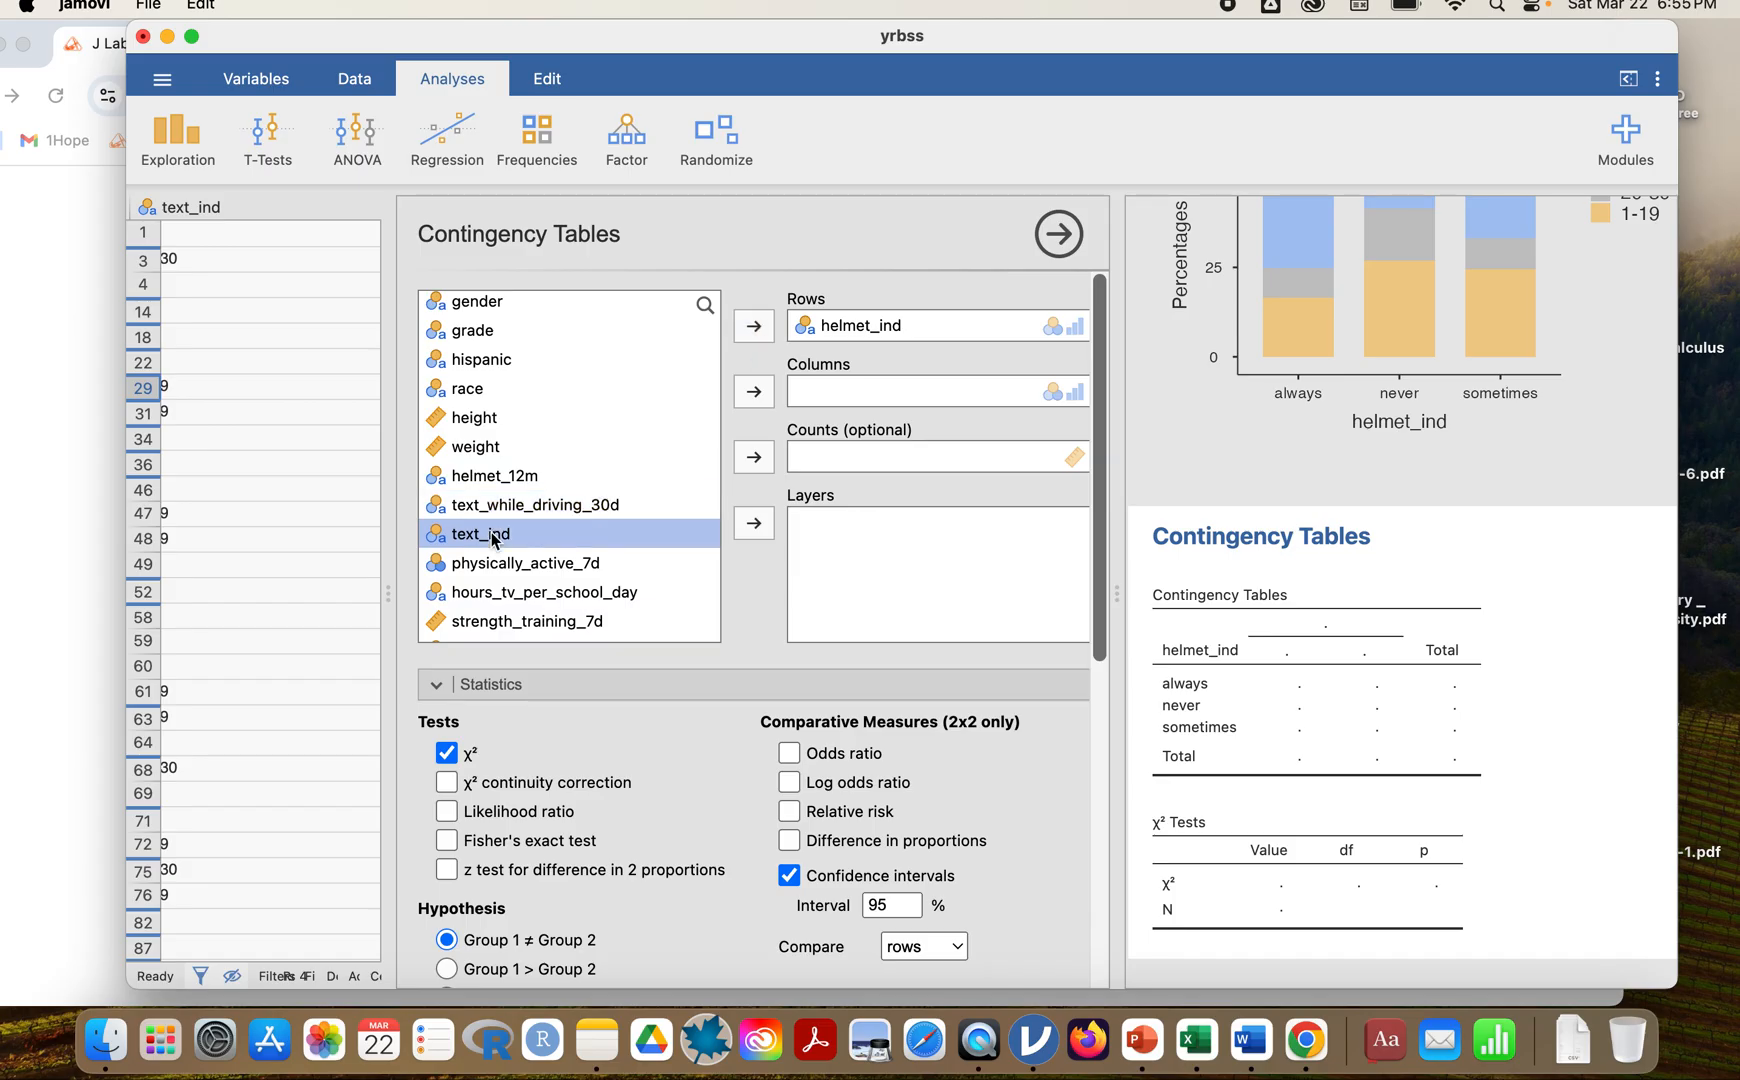
left_click(754, 391)
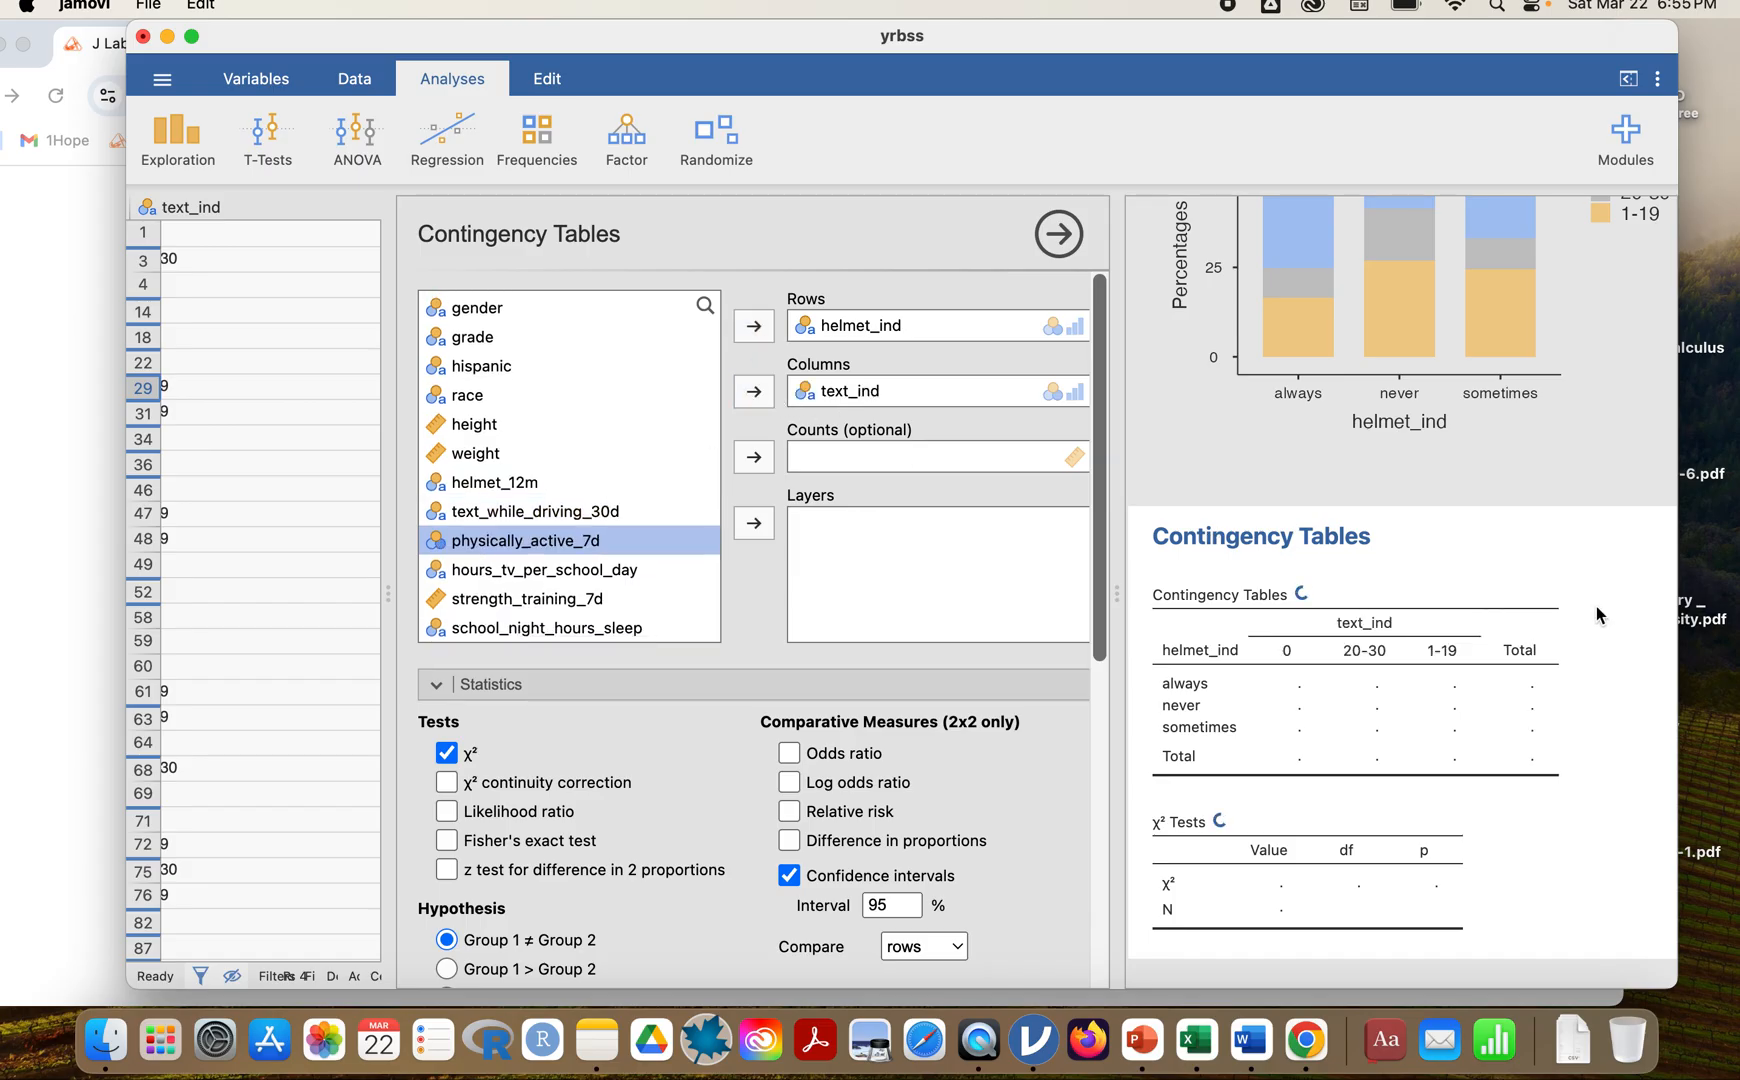
scroll(1592, 725, "down", 2)
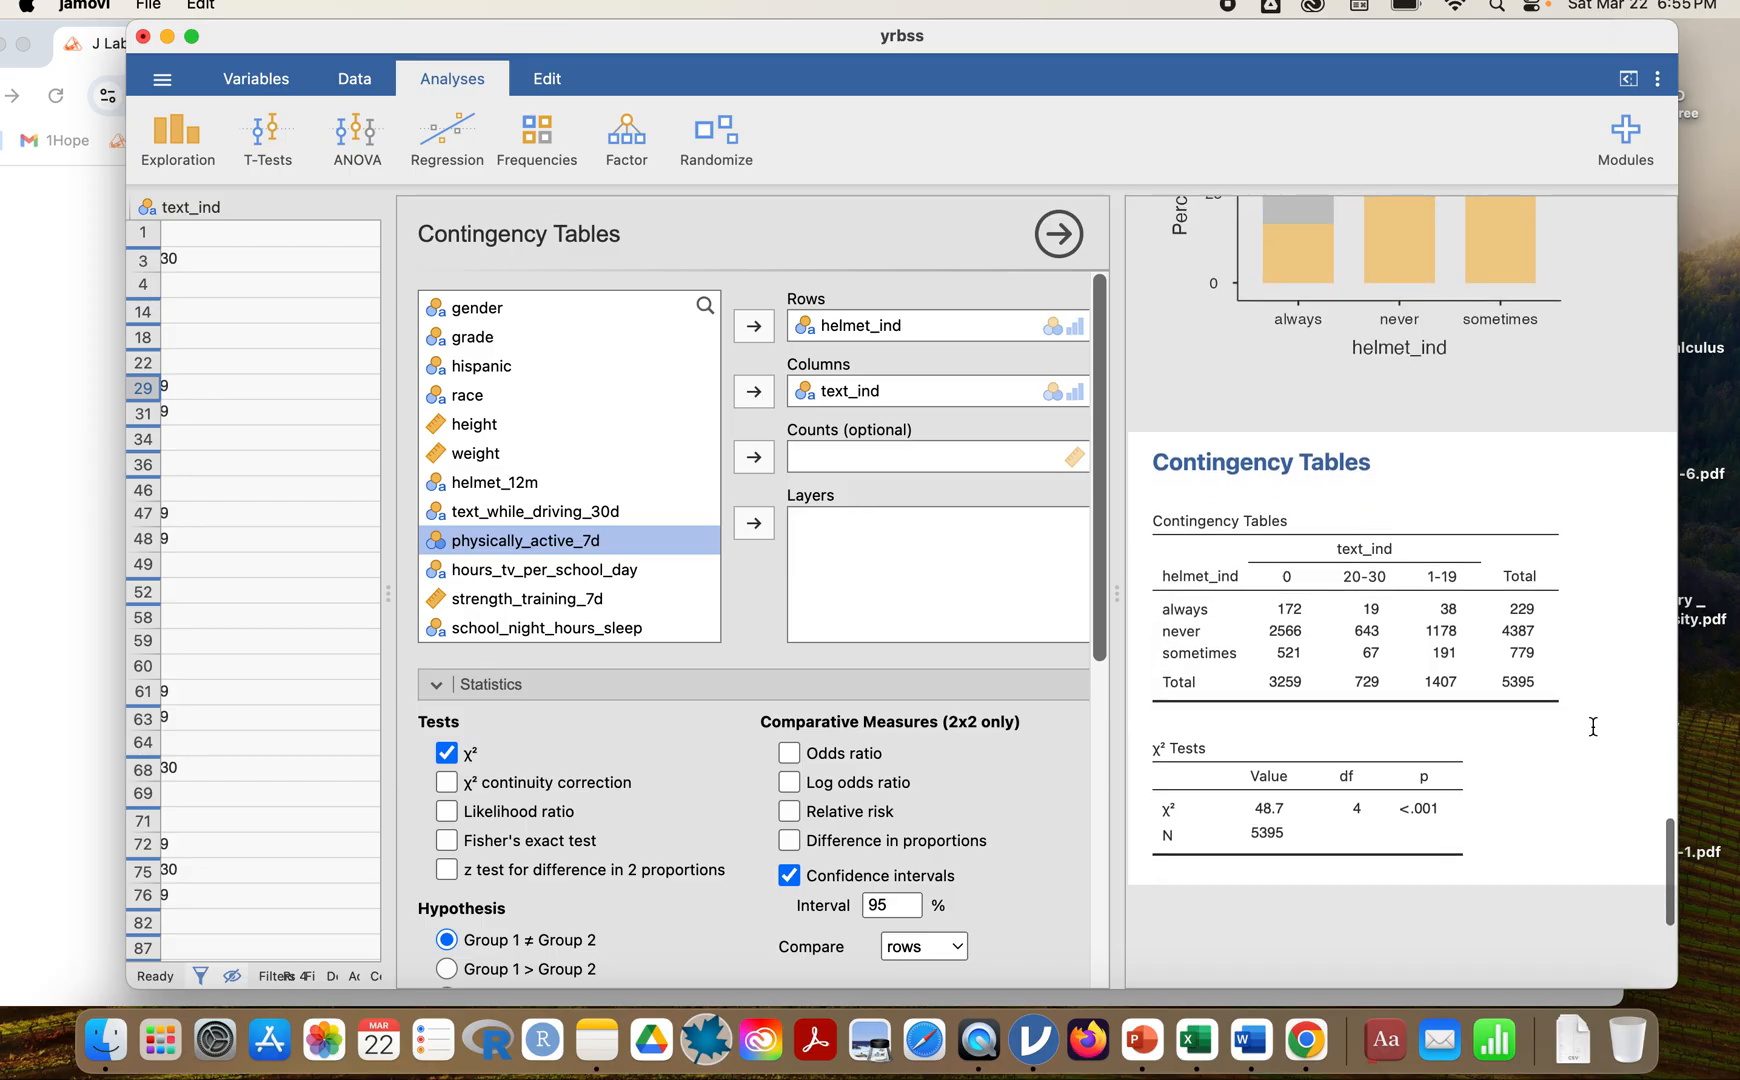
scroll(1402, 667, "down", 1)
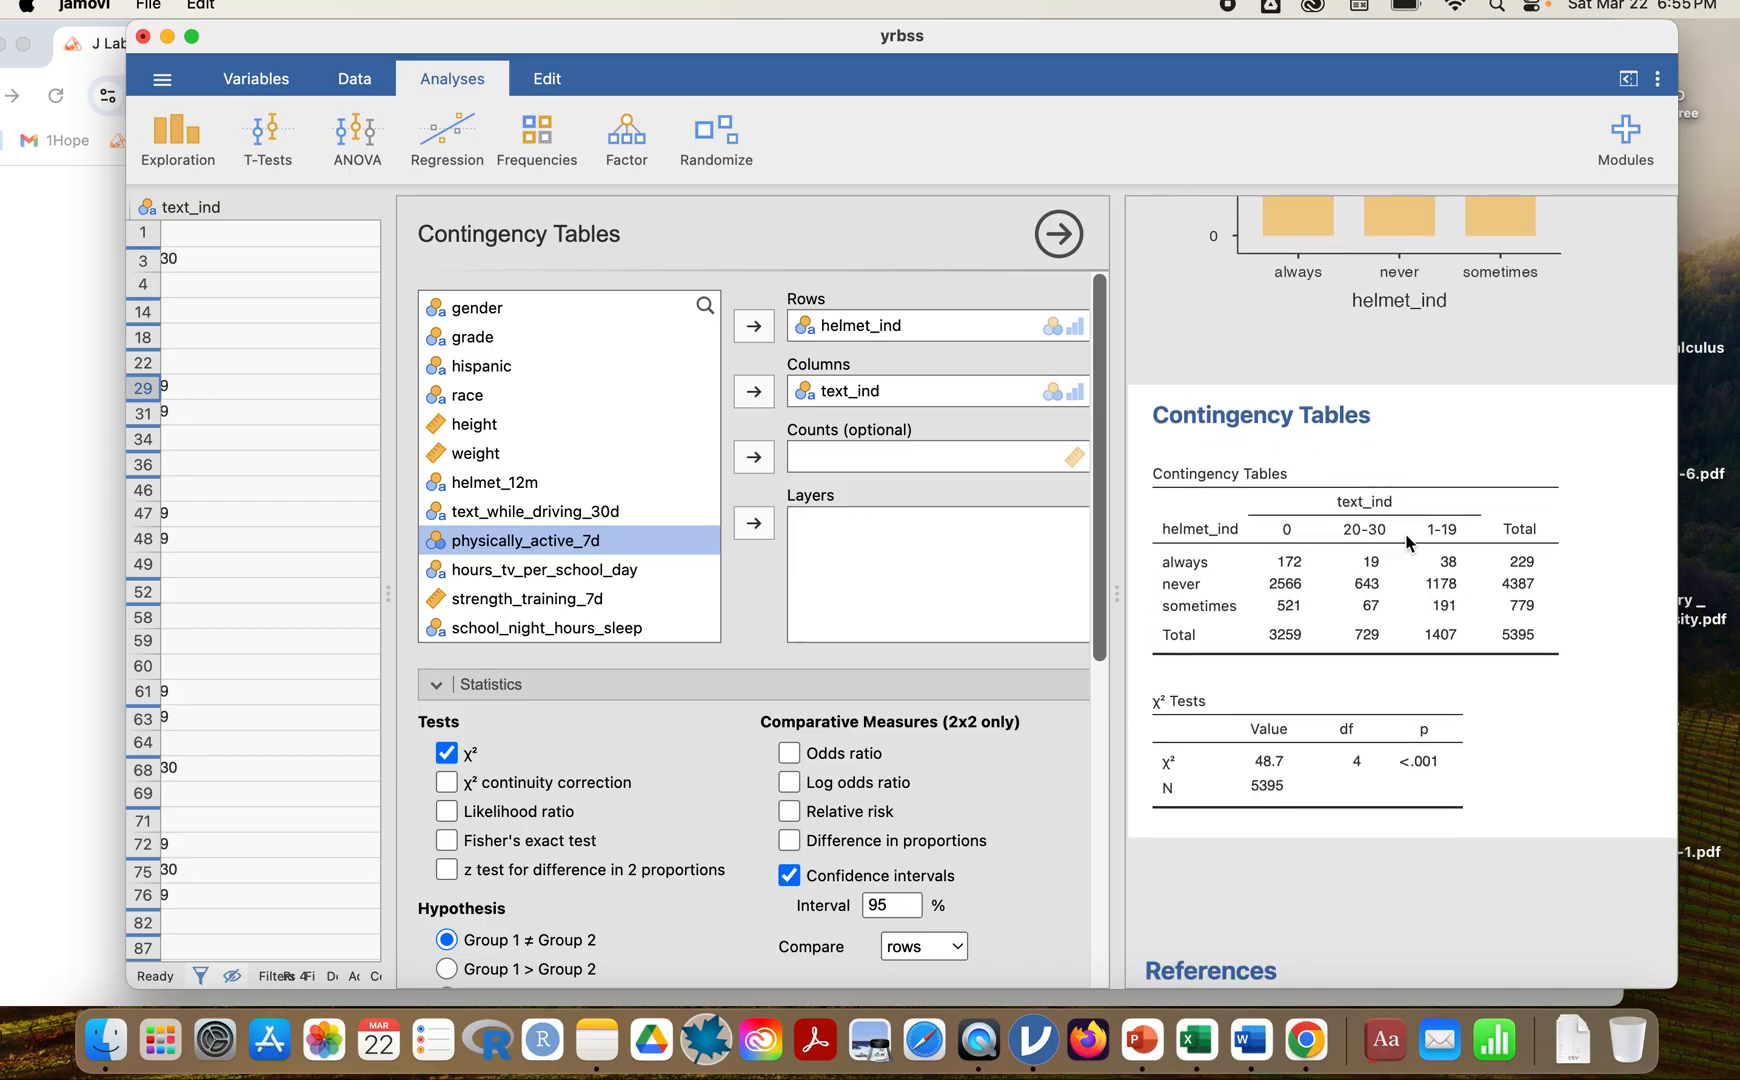
Switch to Chrome and review the lab page's sample contingency table, stacked bar plot and notes on level order.
left_click(80, 566)
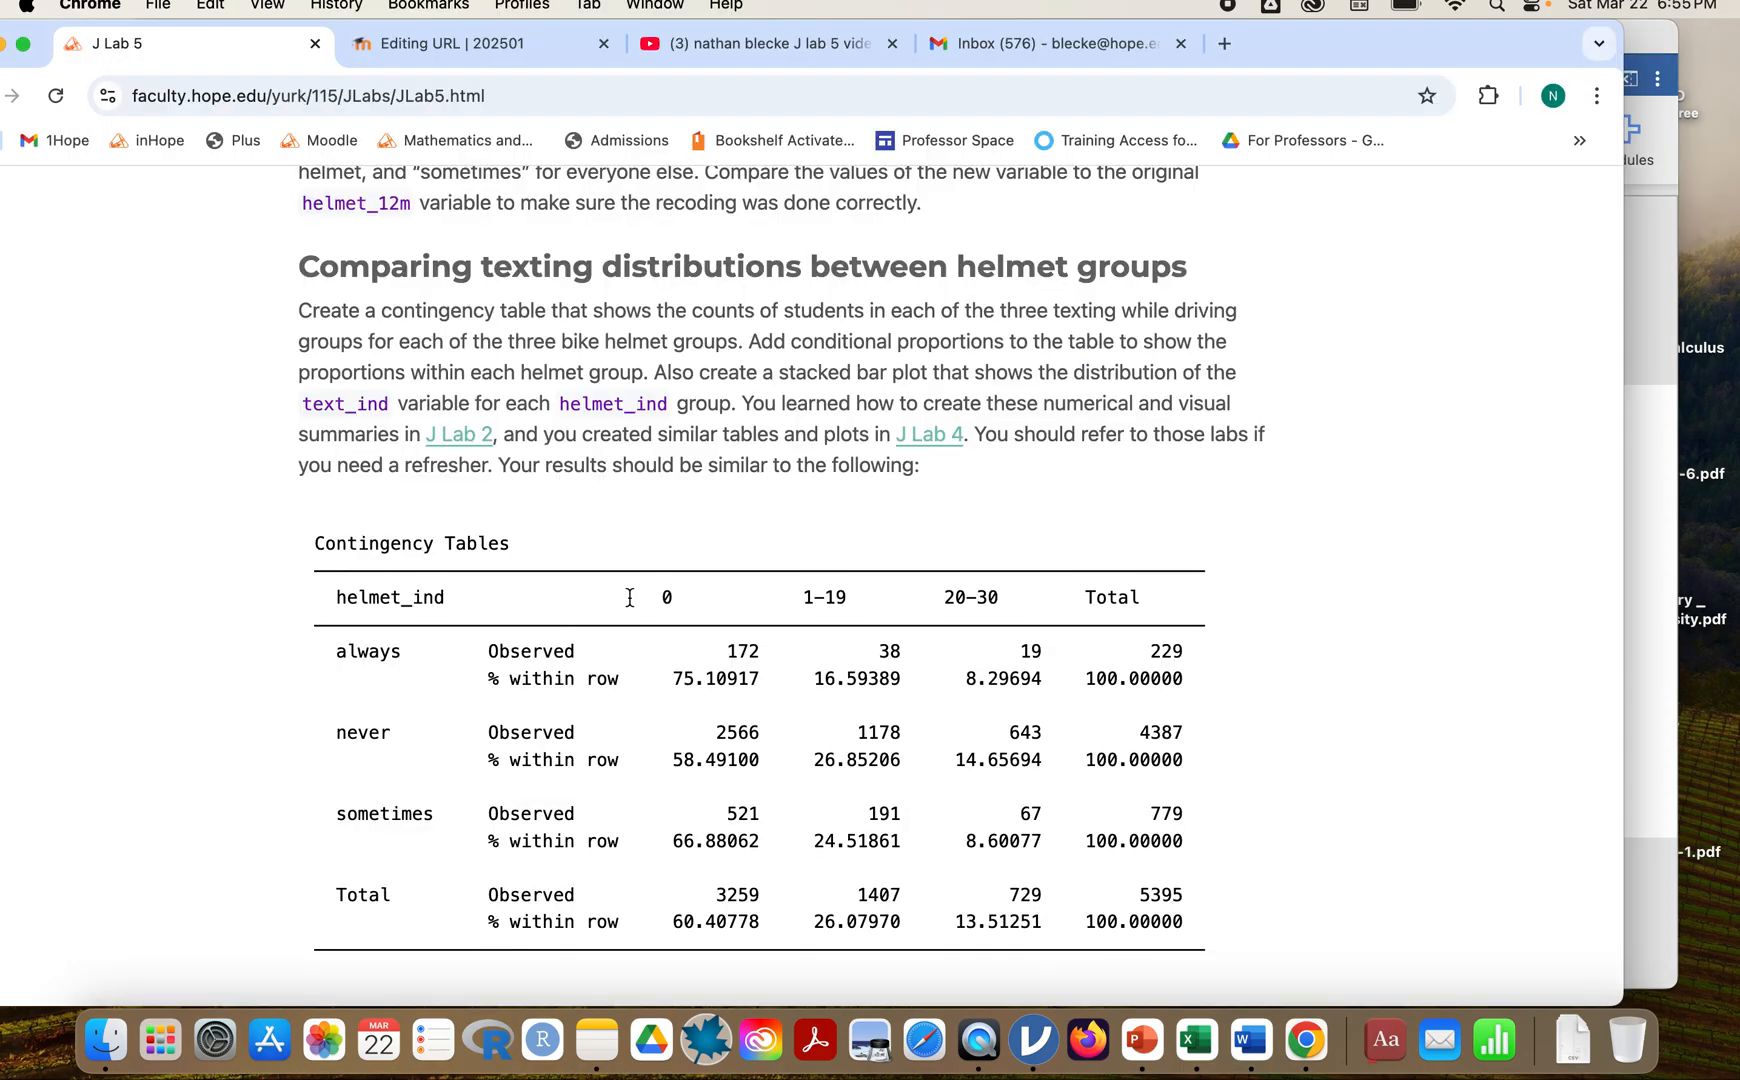
scroll(629, 594, "down", 10)
scroll(629, 603, "down", 2)
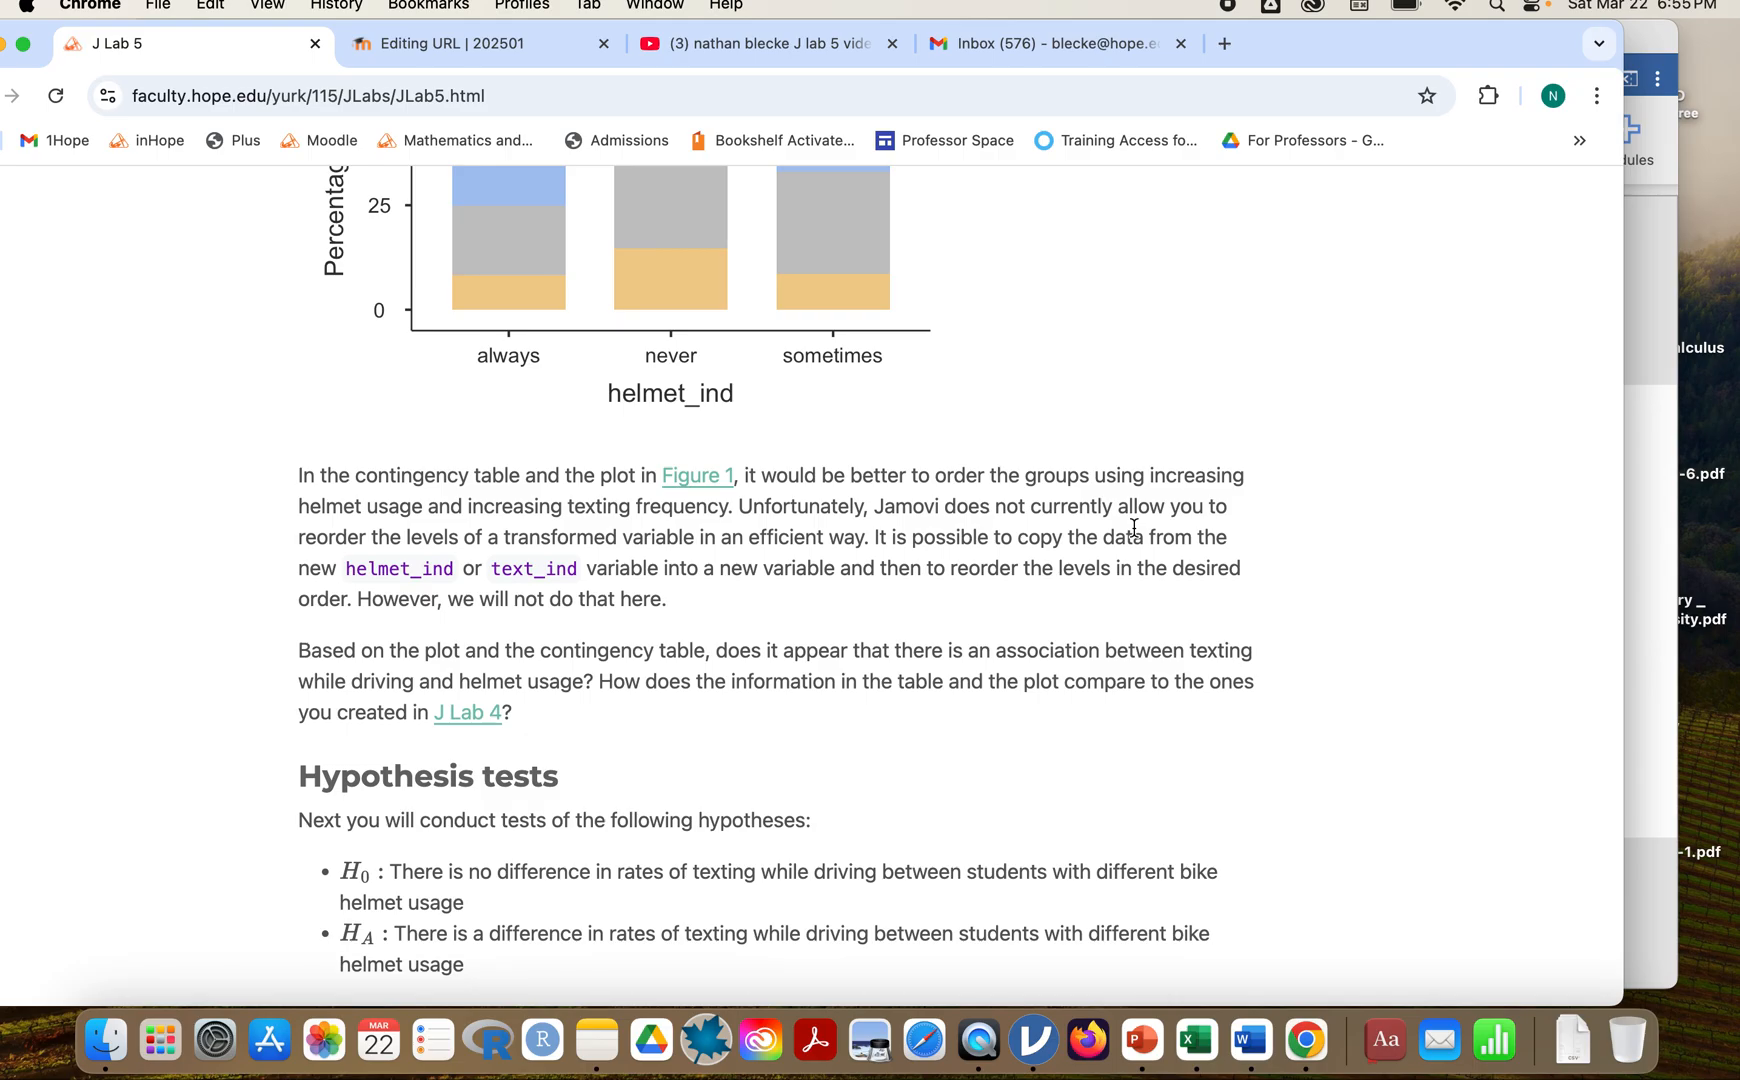
Switch back to jamovi and add row percentages to the helmet_ind by text_ind contingency table.
left_click(1648, 521)
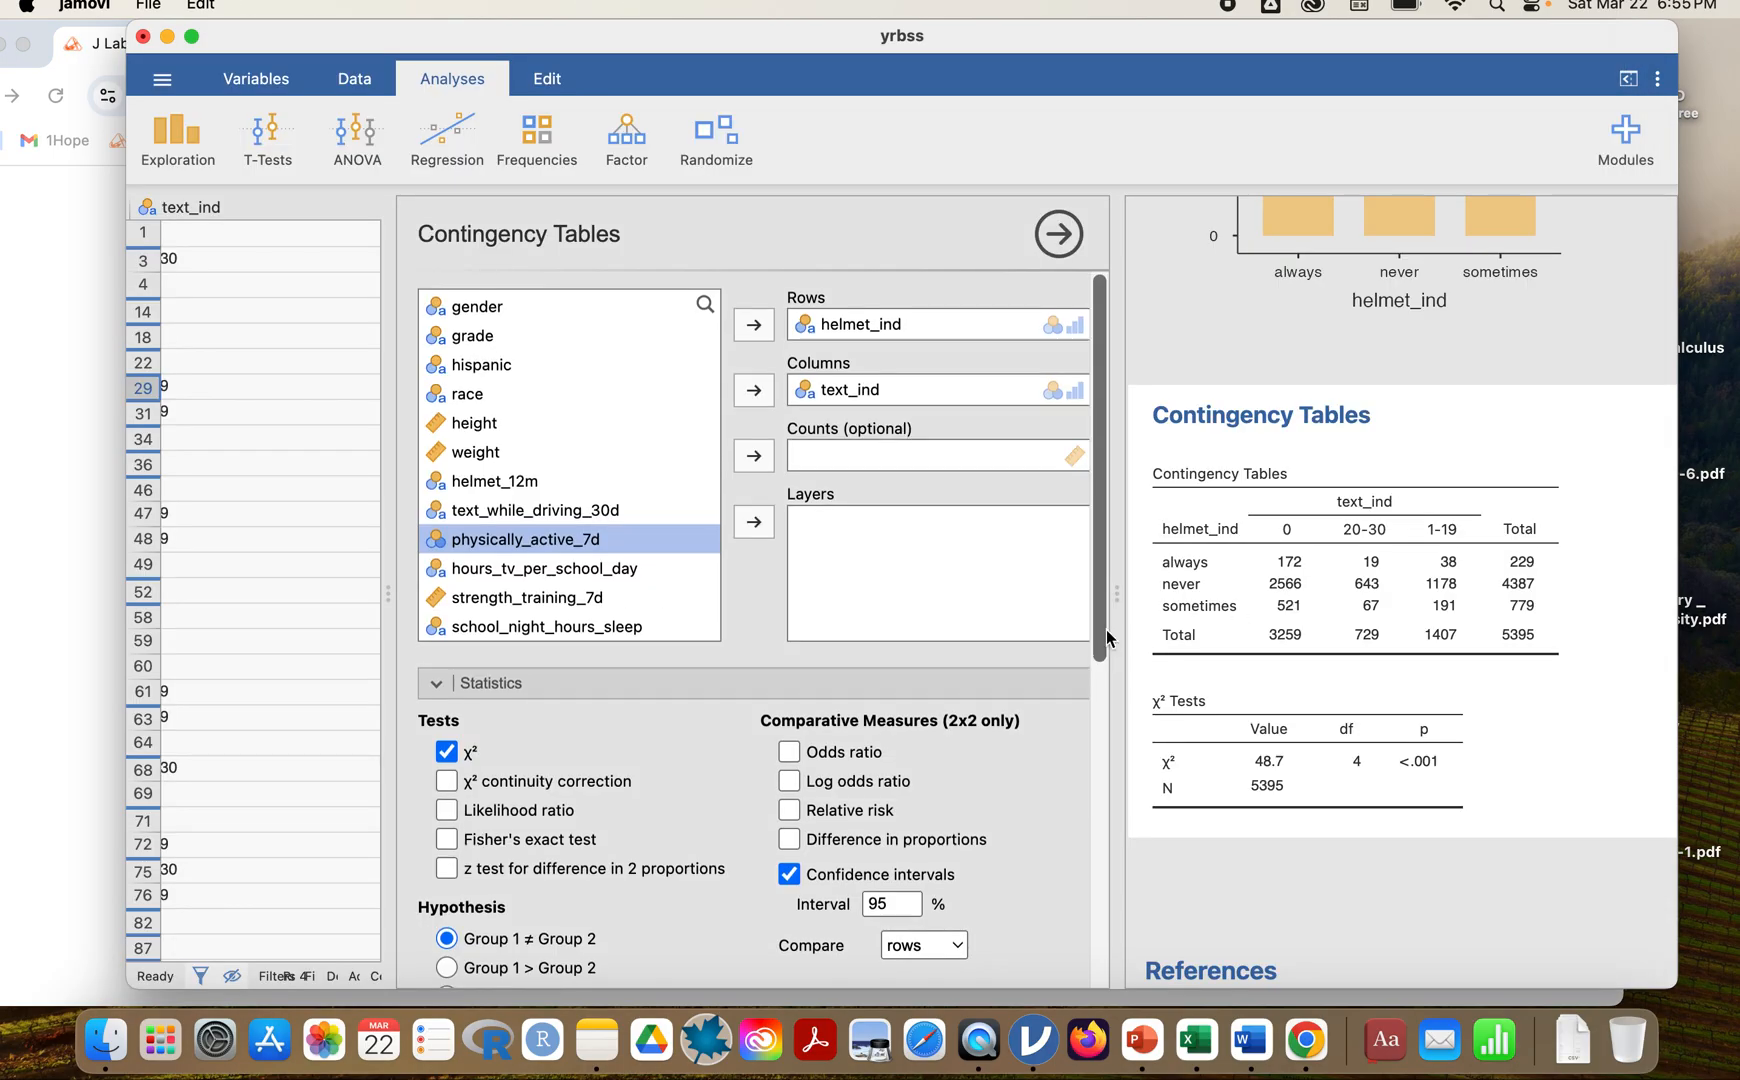
scroll(1107, 629, "down", 5)
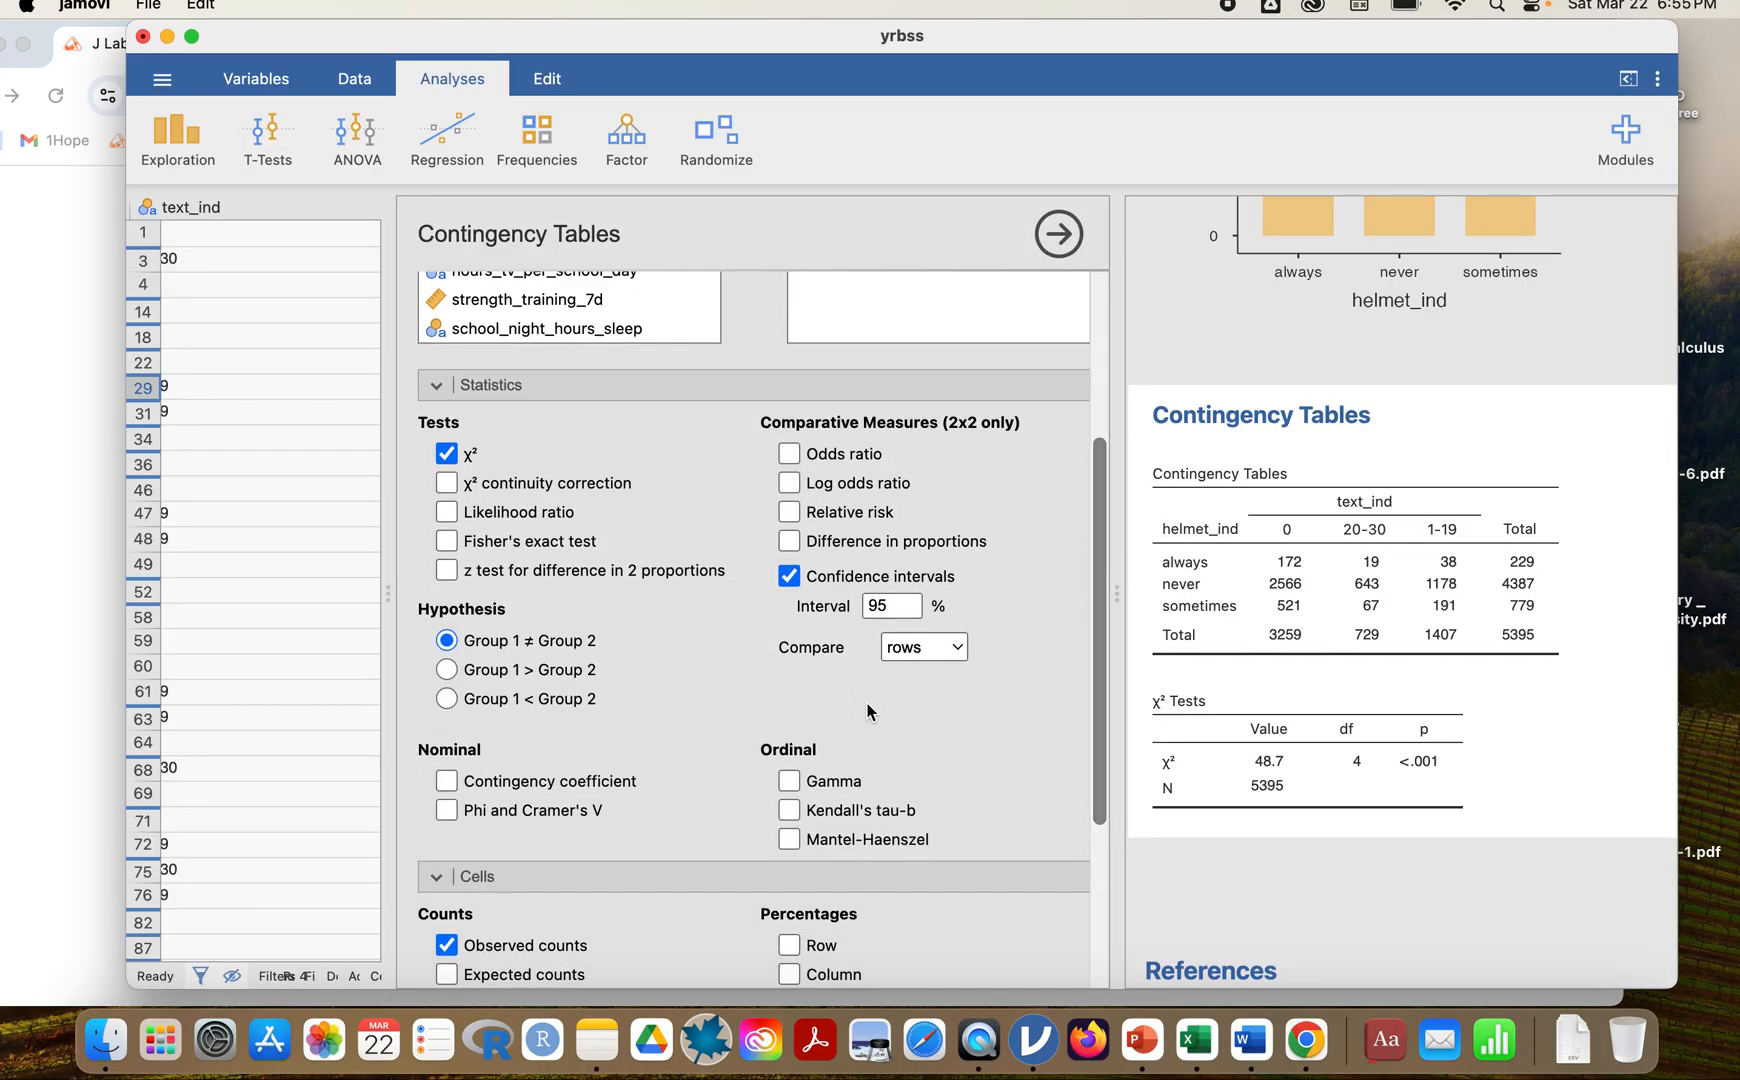
scroll(830, 720, "down", 4)
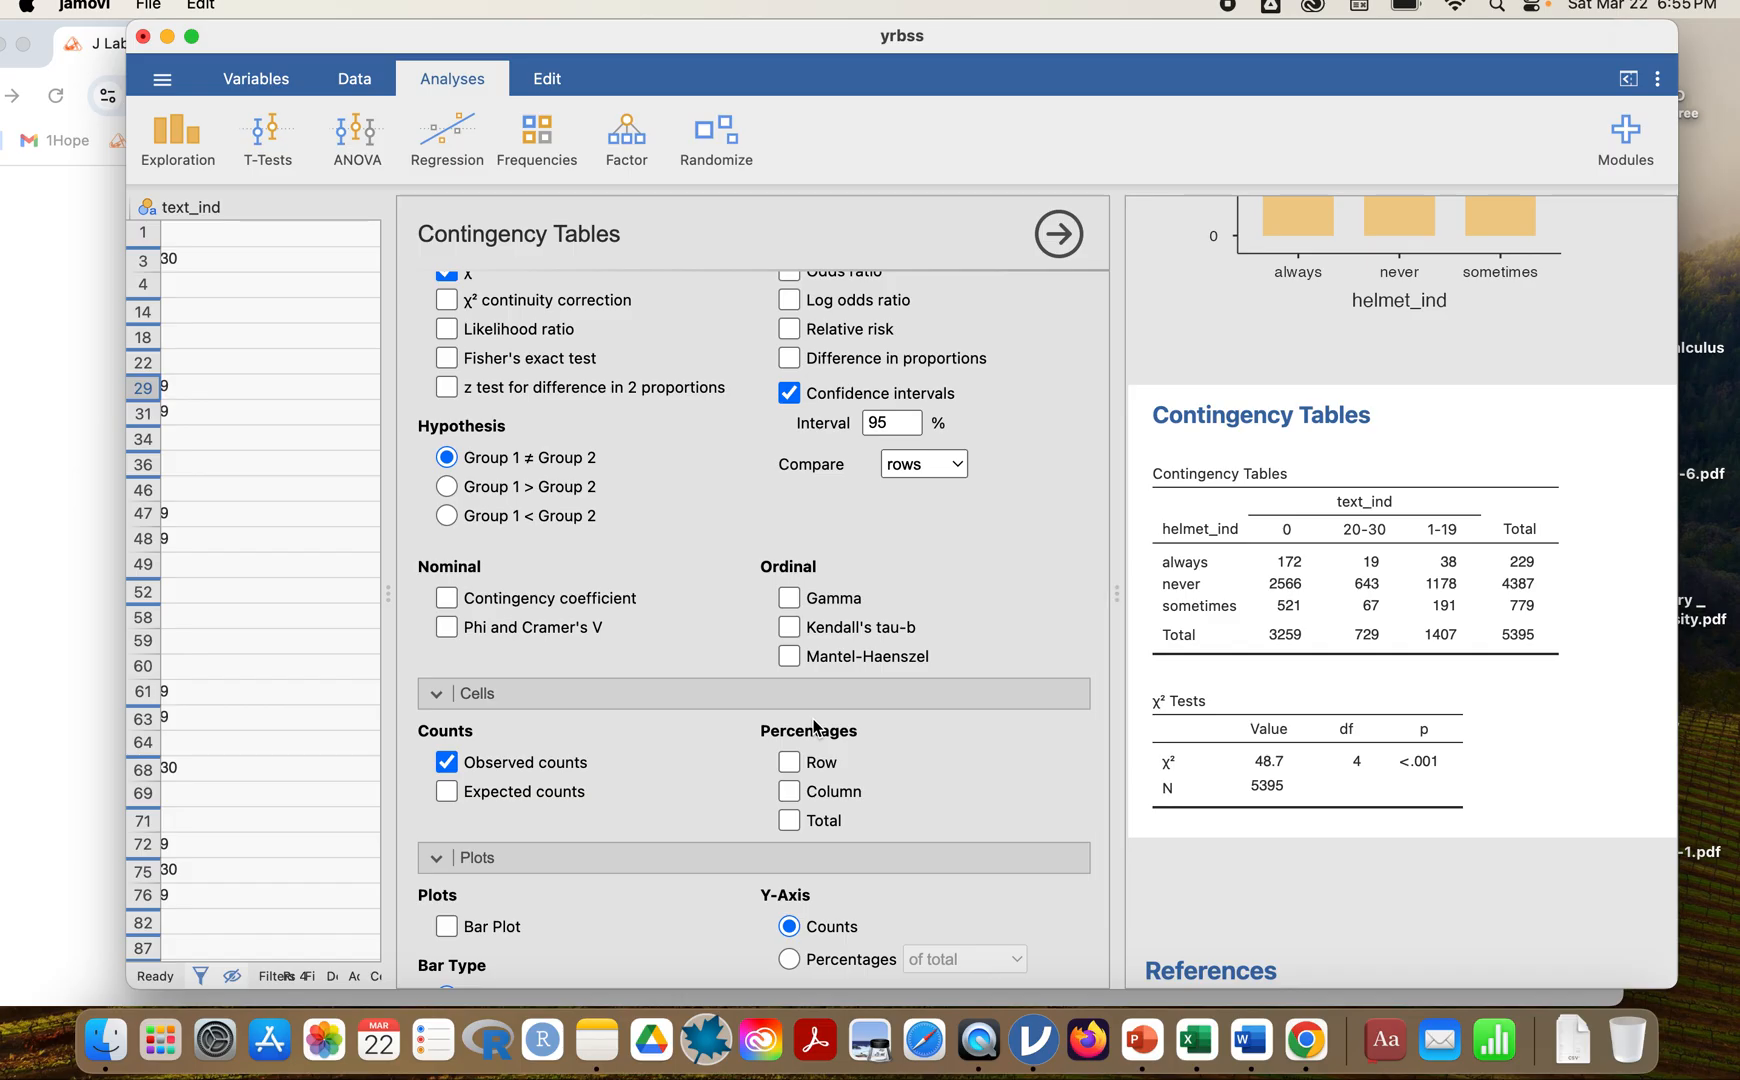
scroll(814, 727, "down", 3)
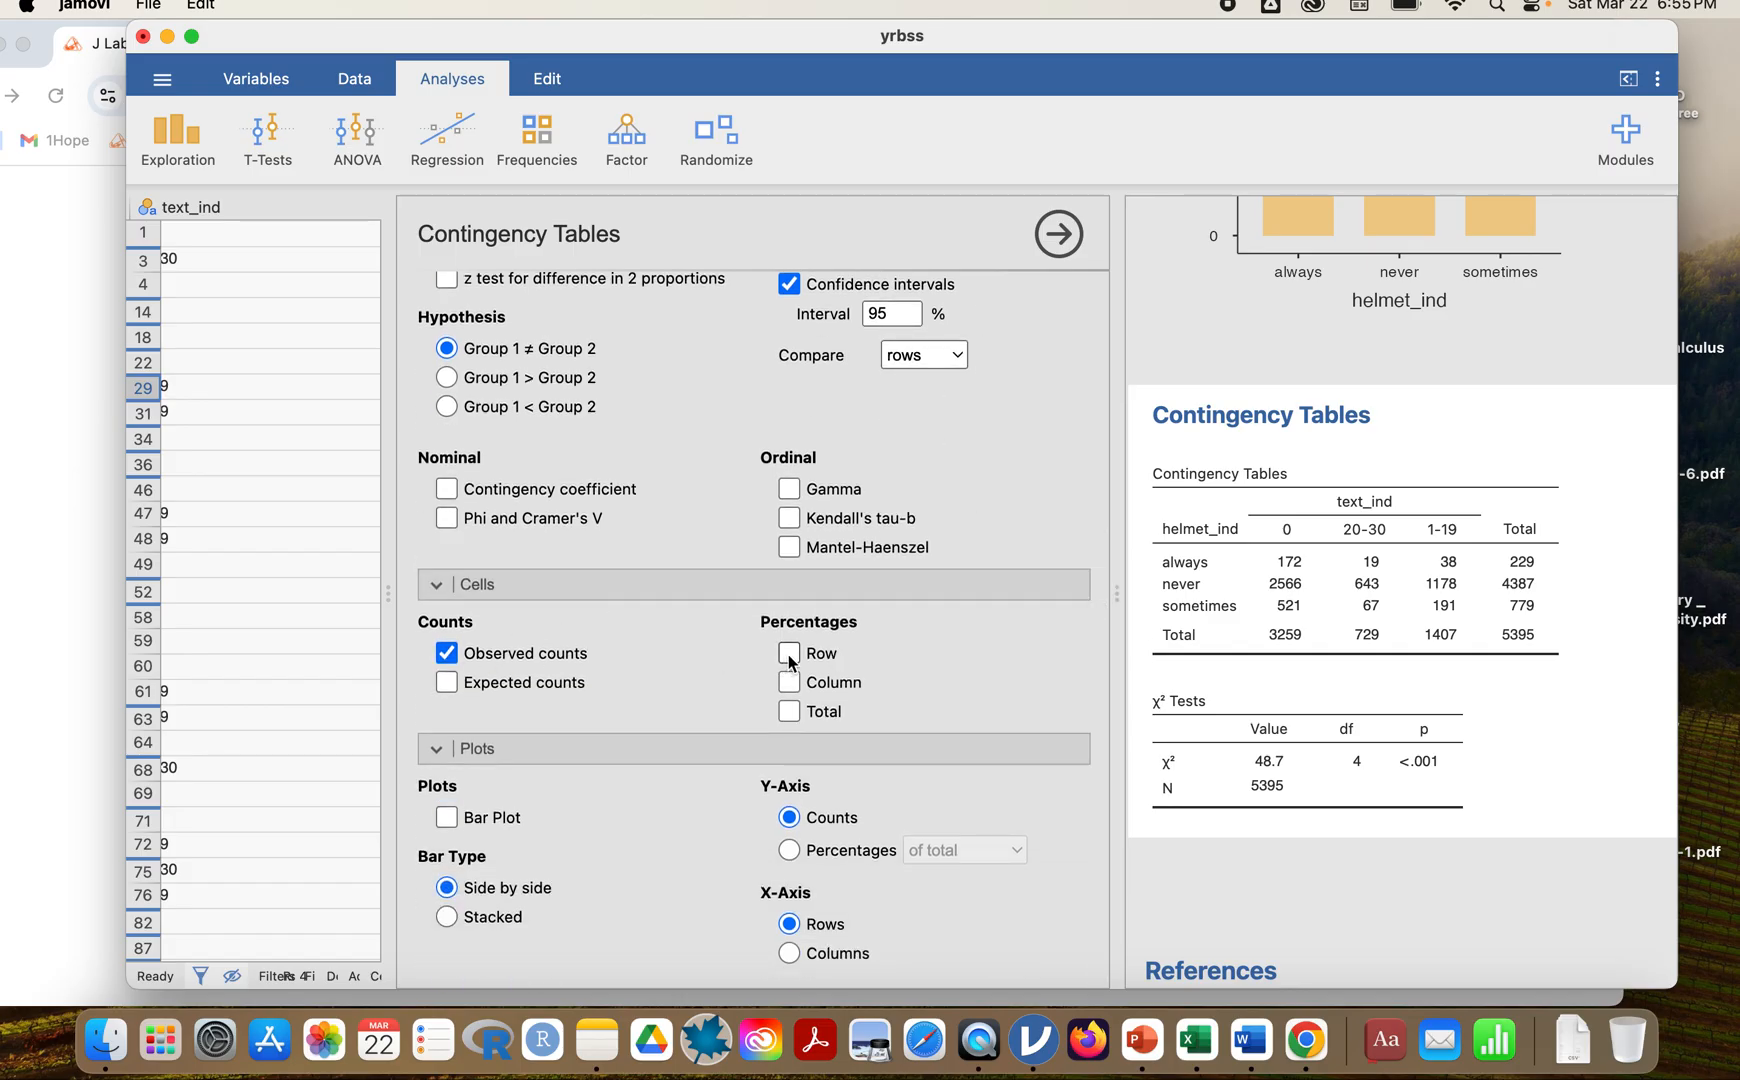
left_click(788, 654)
scroll(1214, 604, "down", 1)
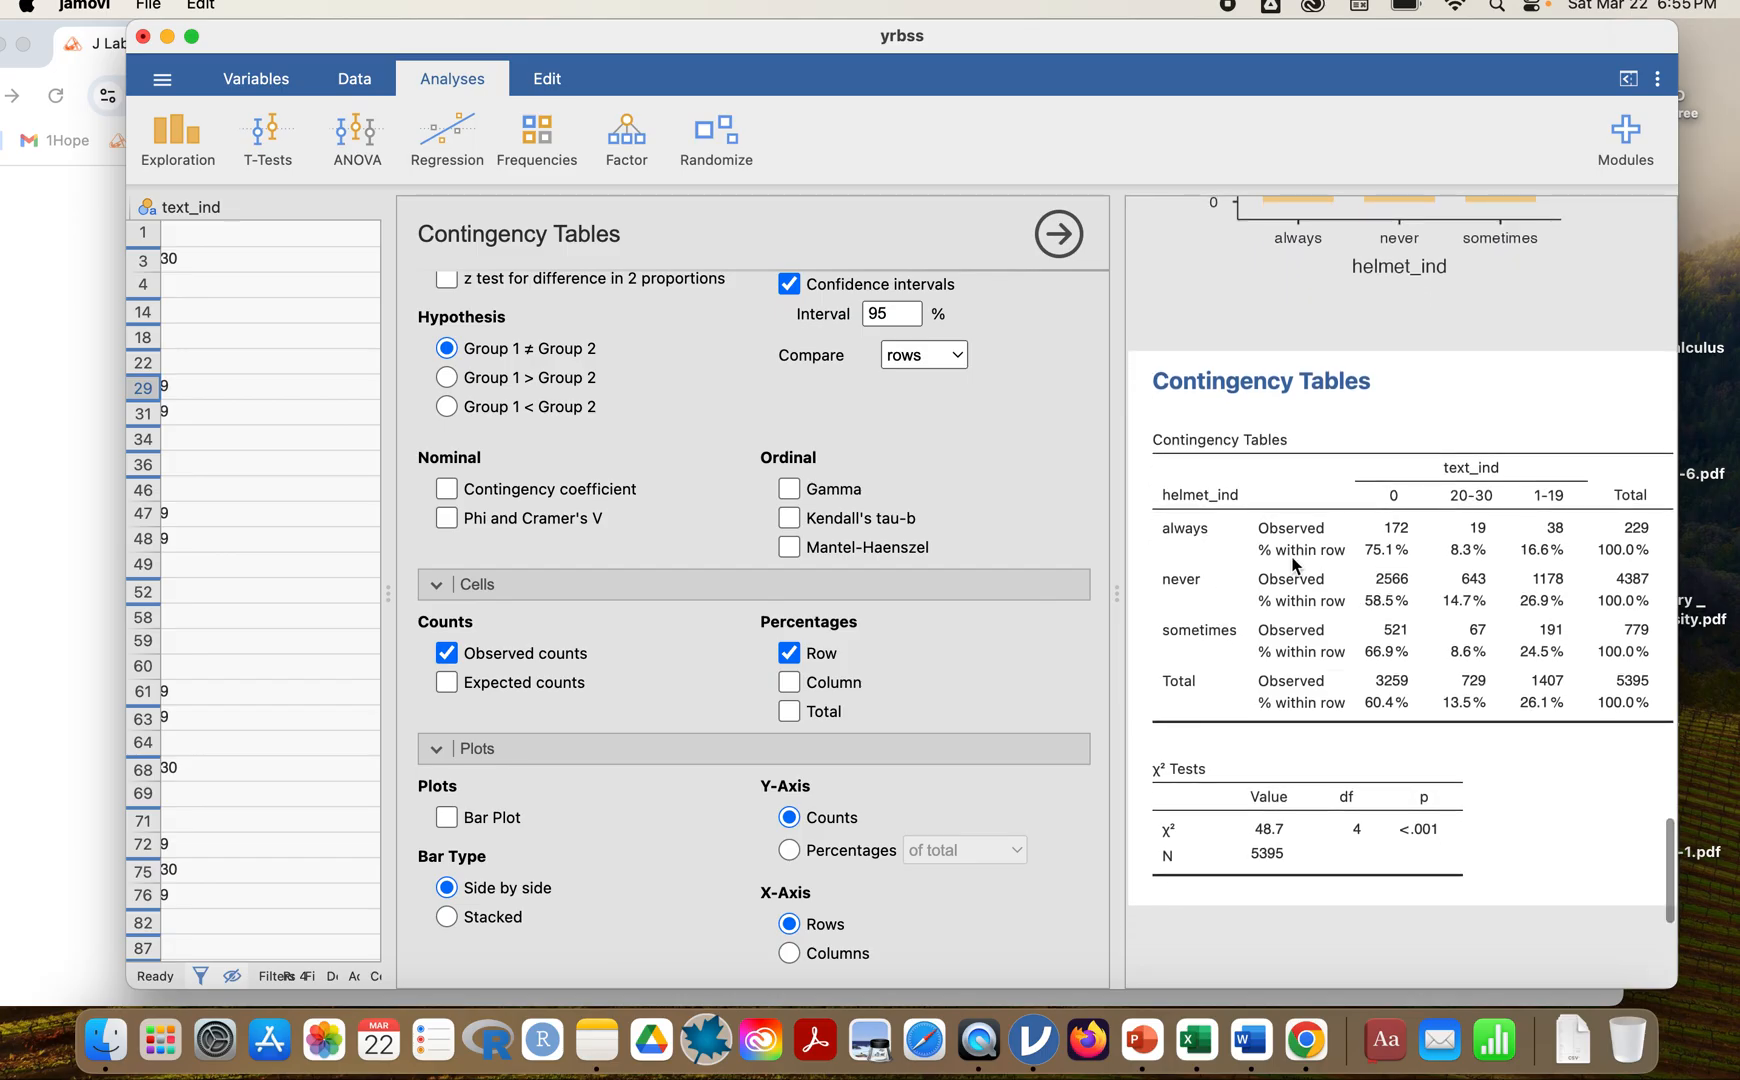
scroll(1418, 567, "down", 1)
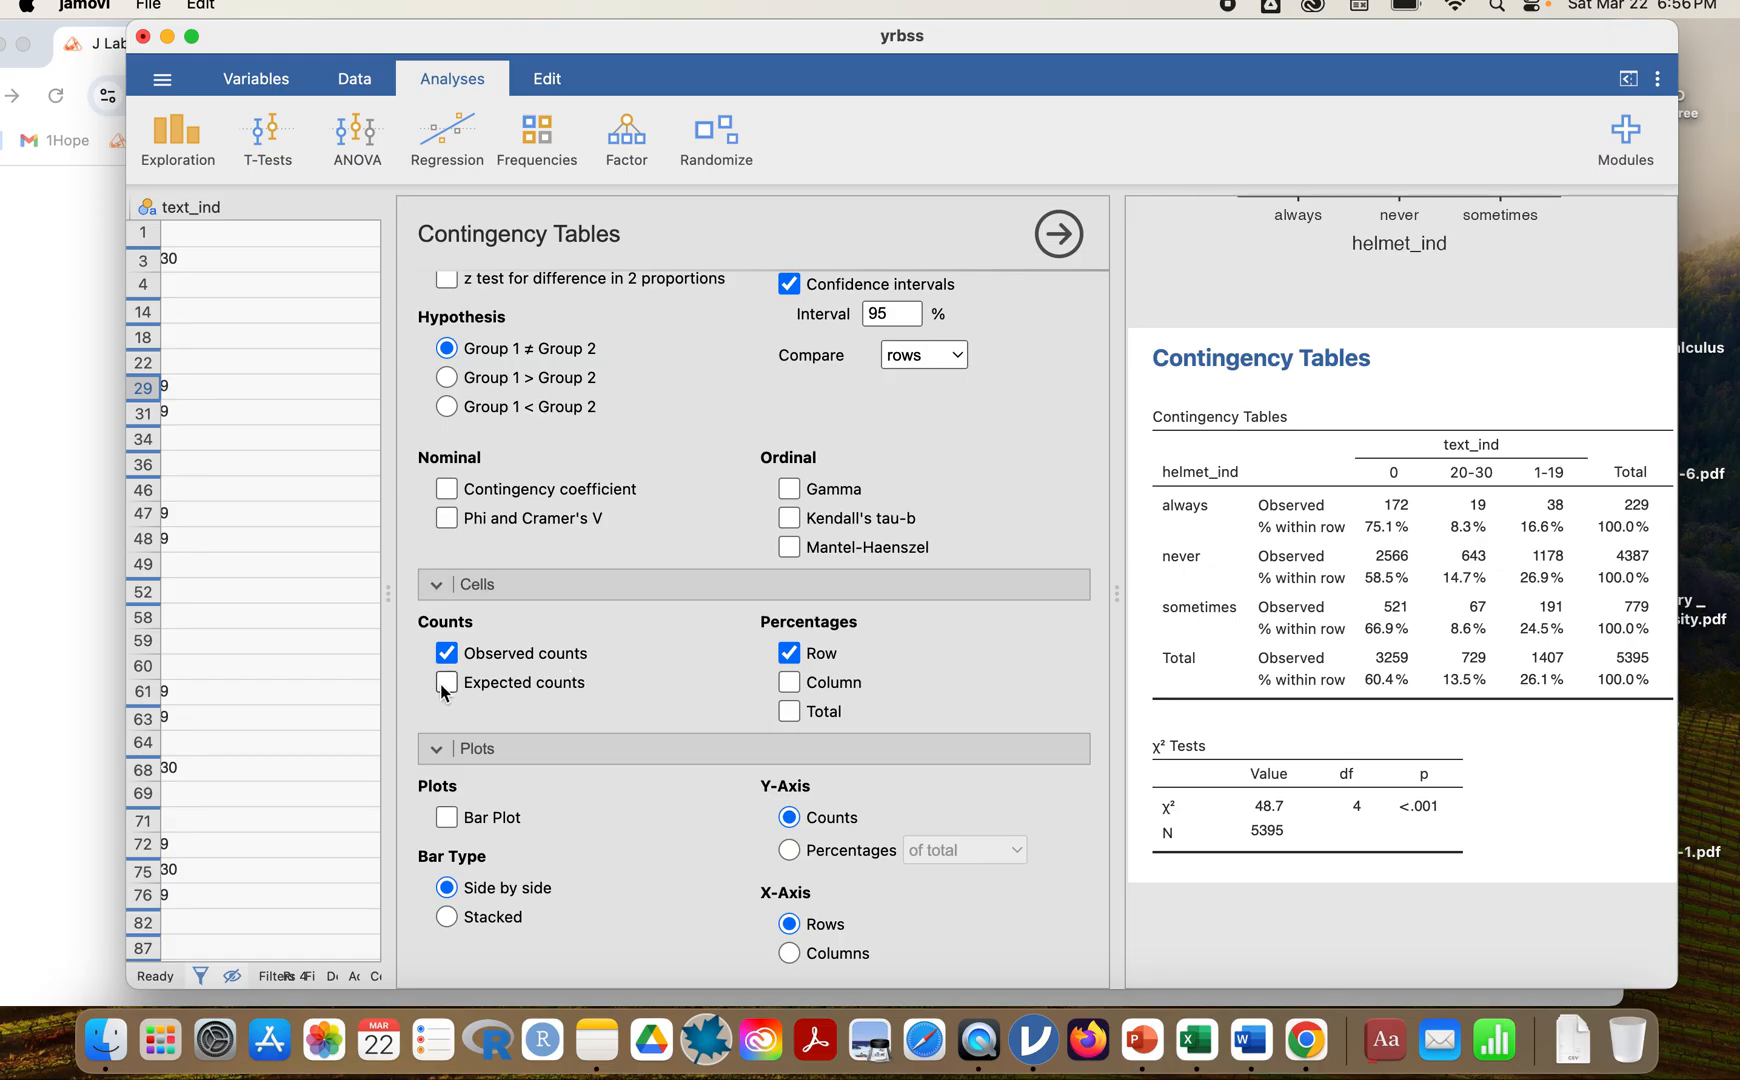
Show the expected counts in the contingency table for inspection and hide them again.
scroll(1194, 746, "down", 1)
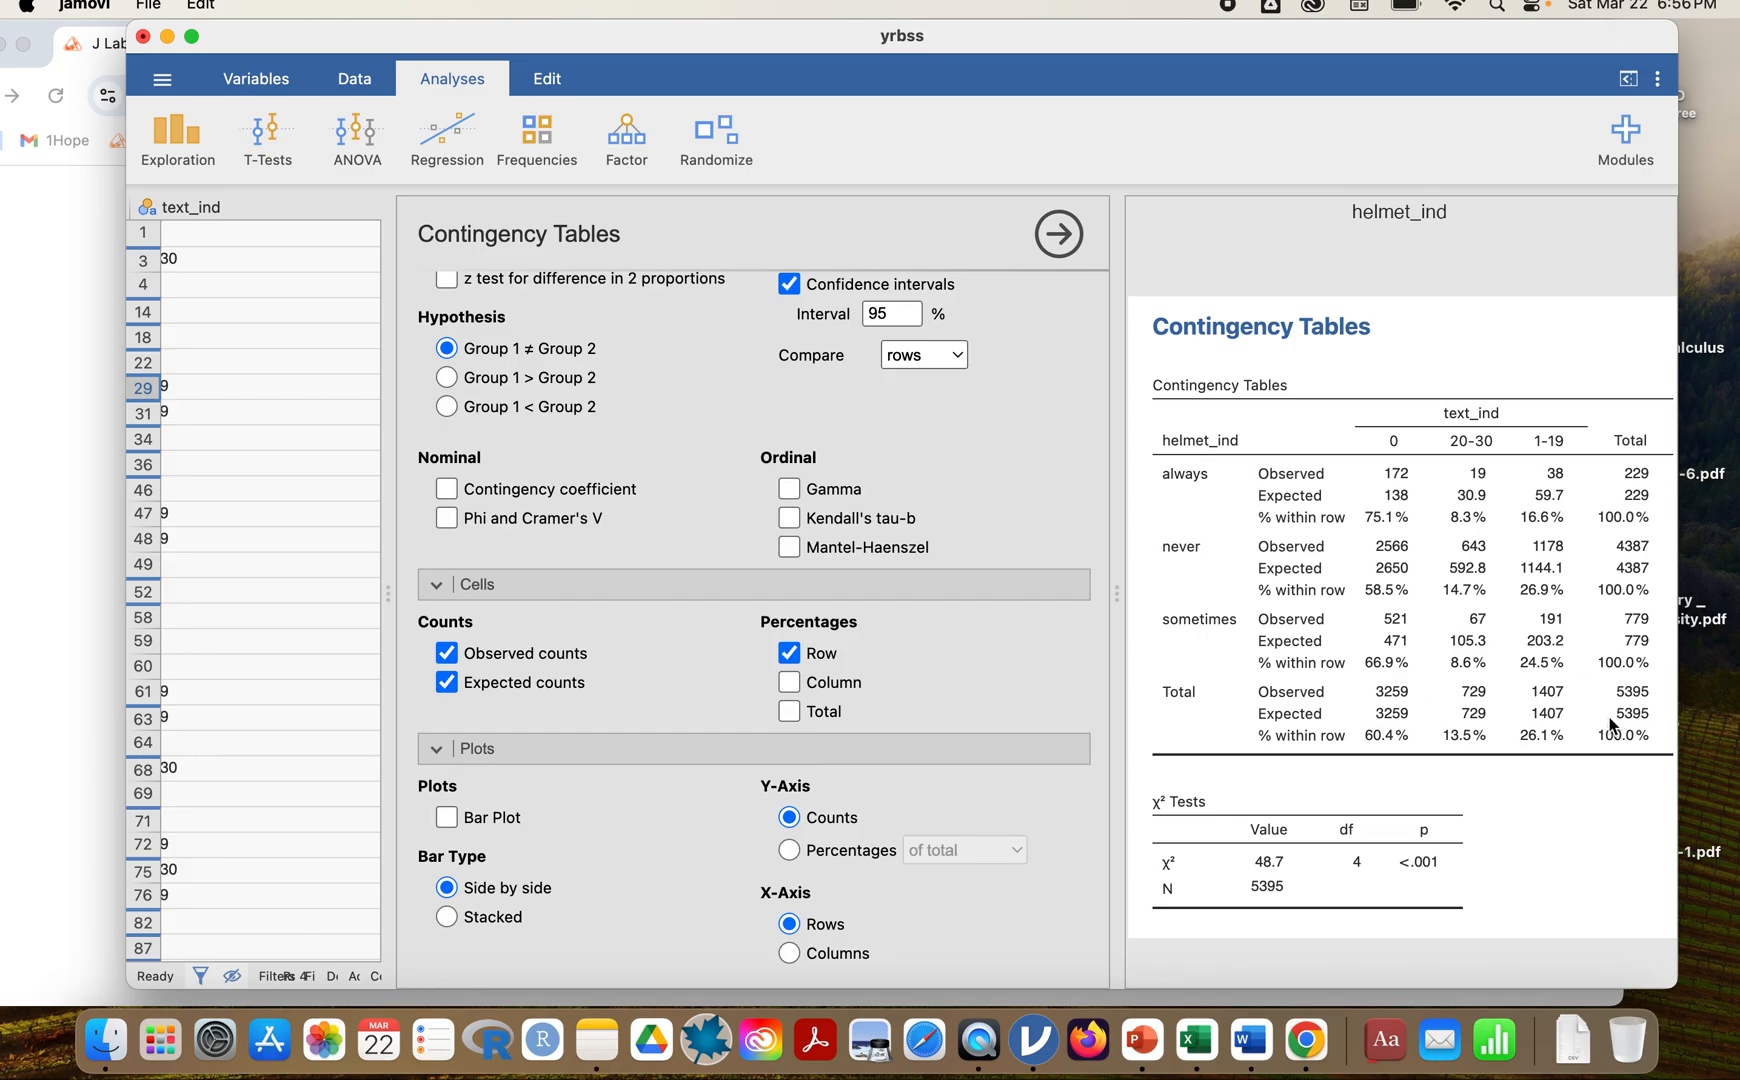
left_click(450, 686)
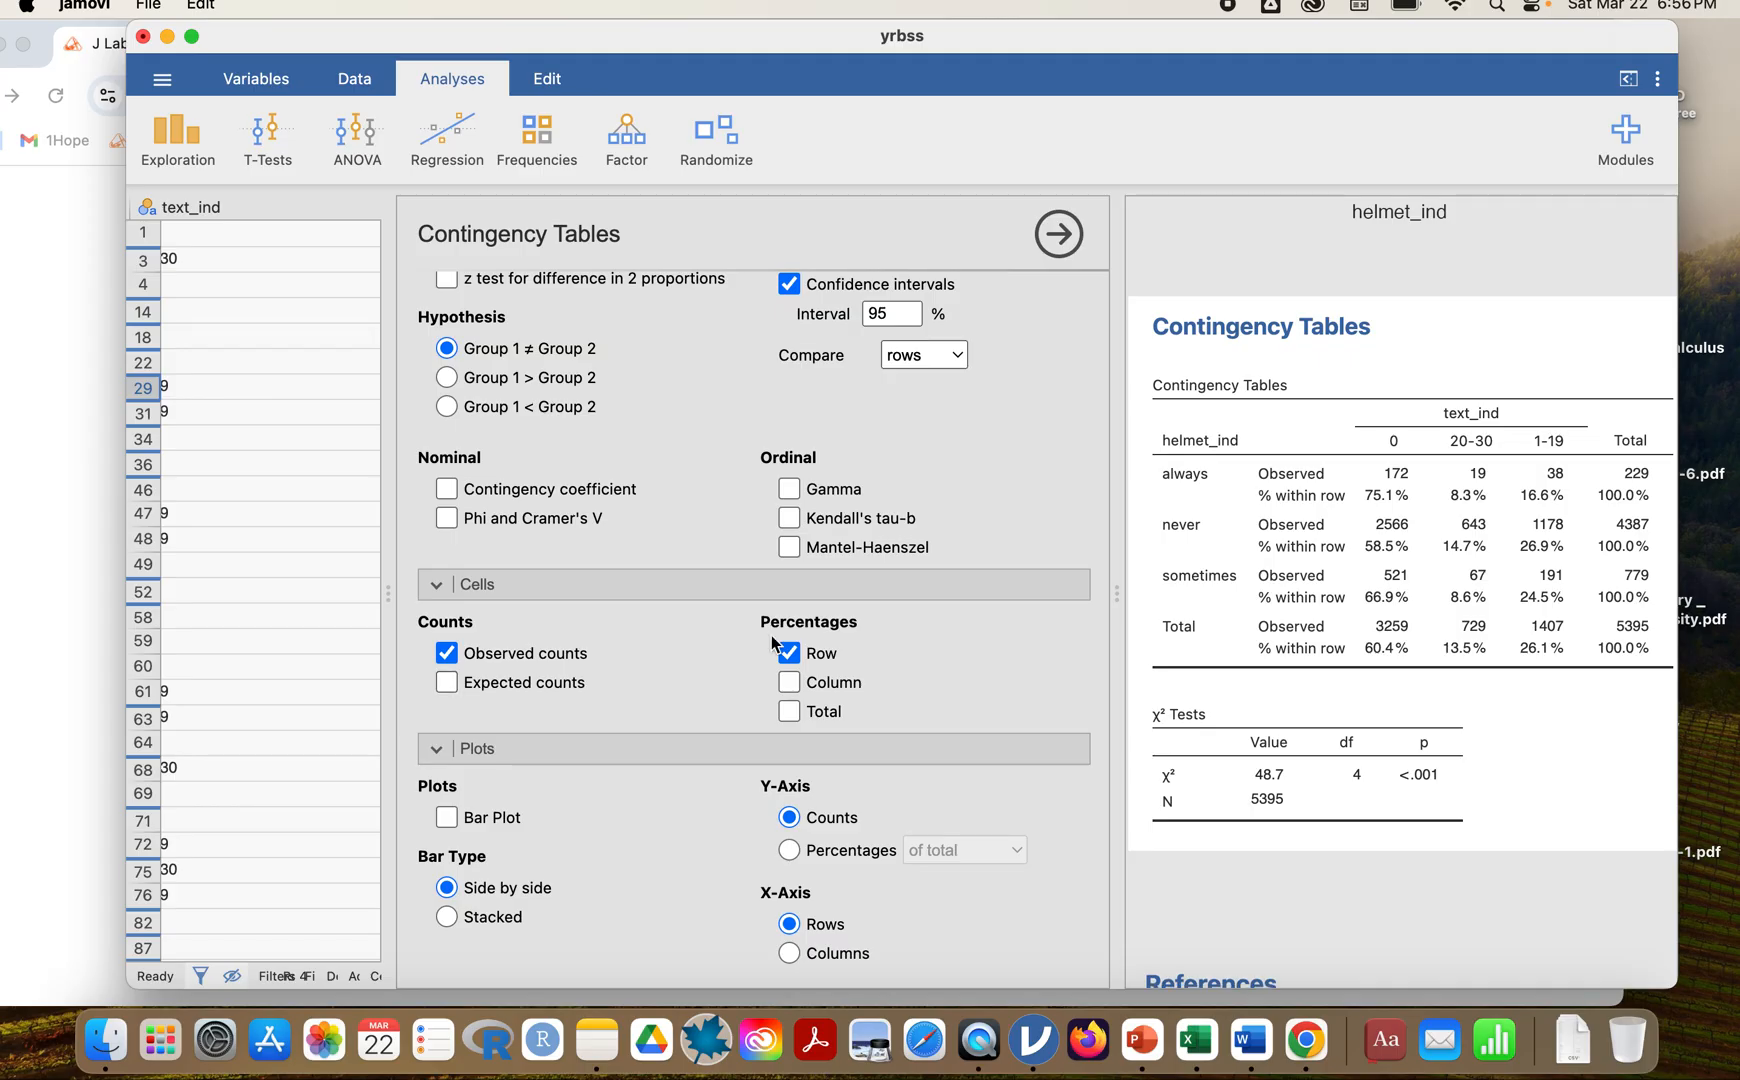
scroll(1305, 612, "down", 3)
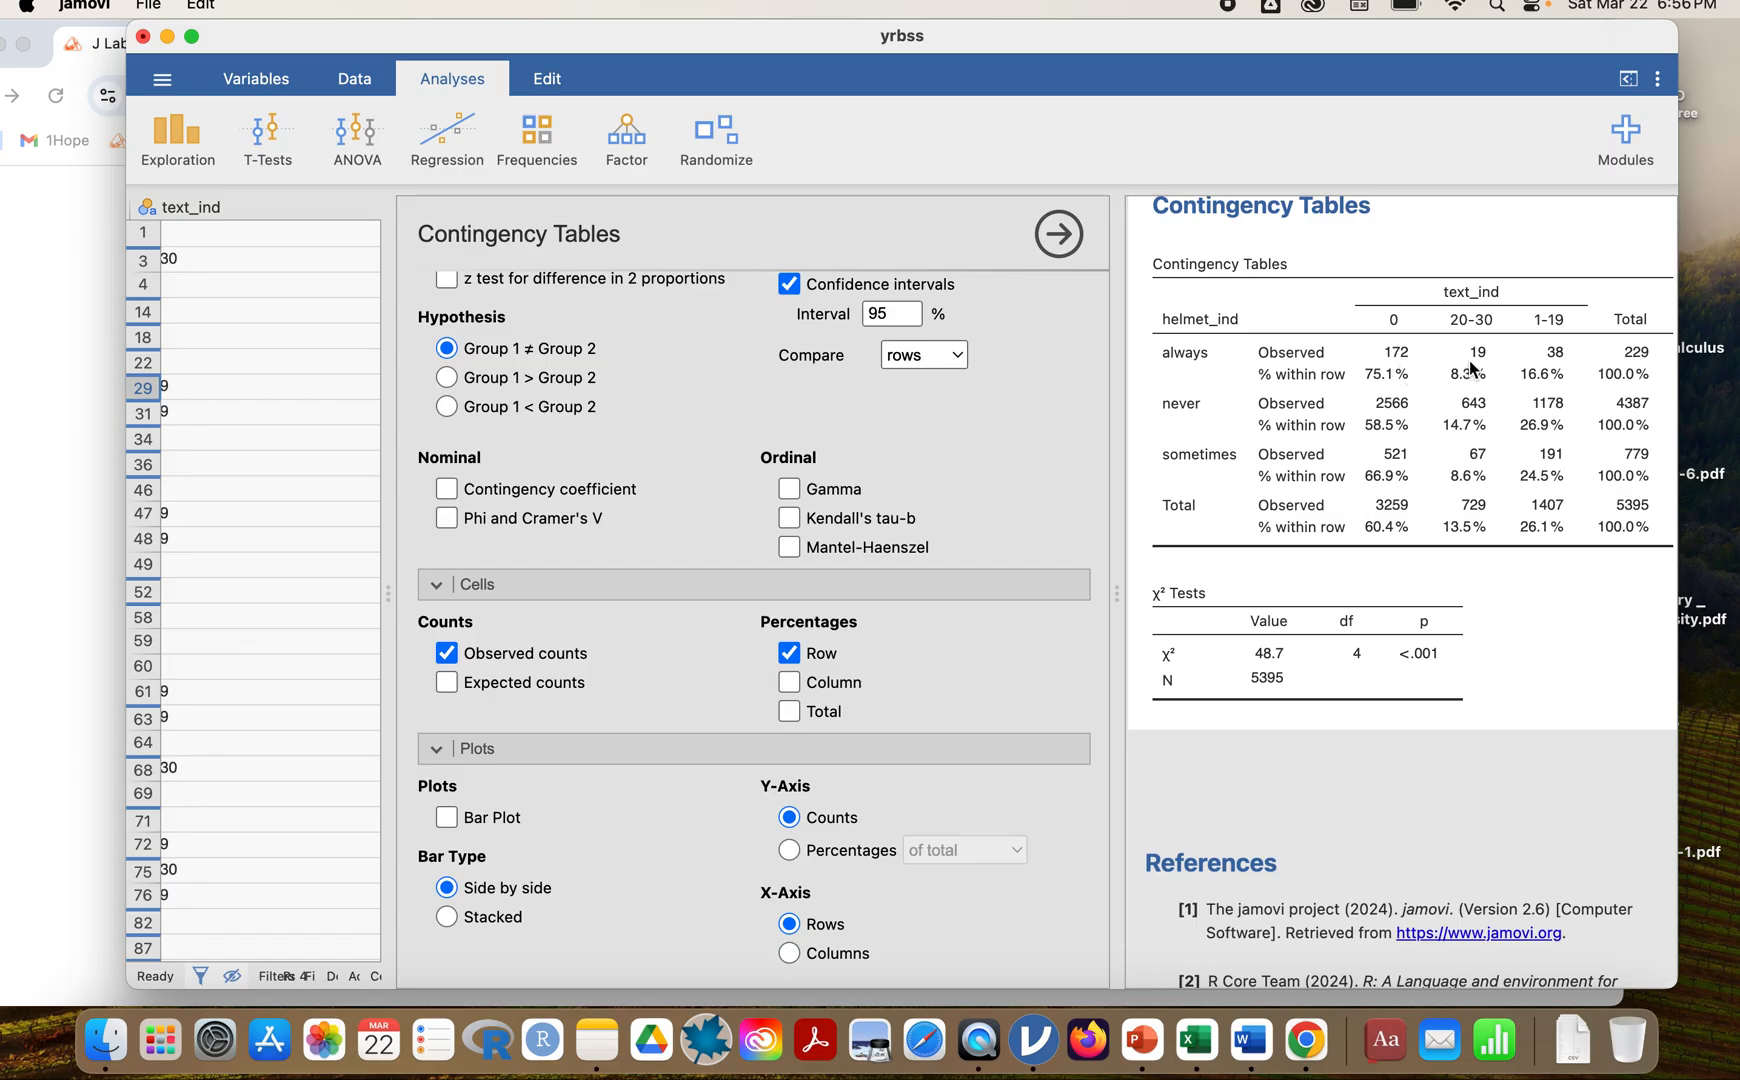
left_click(447, 684)
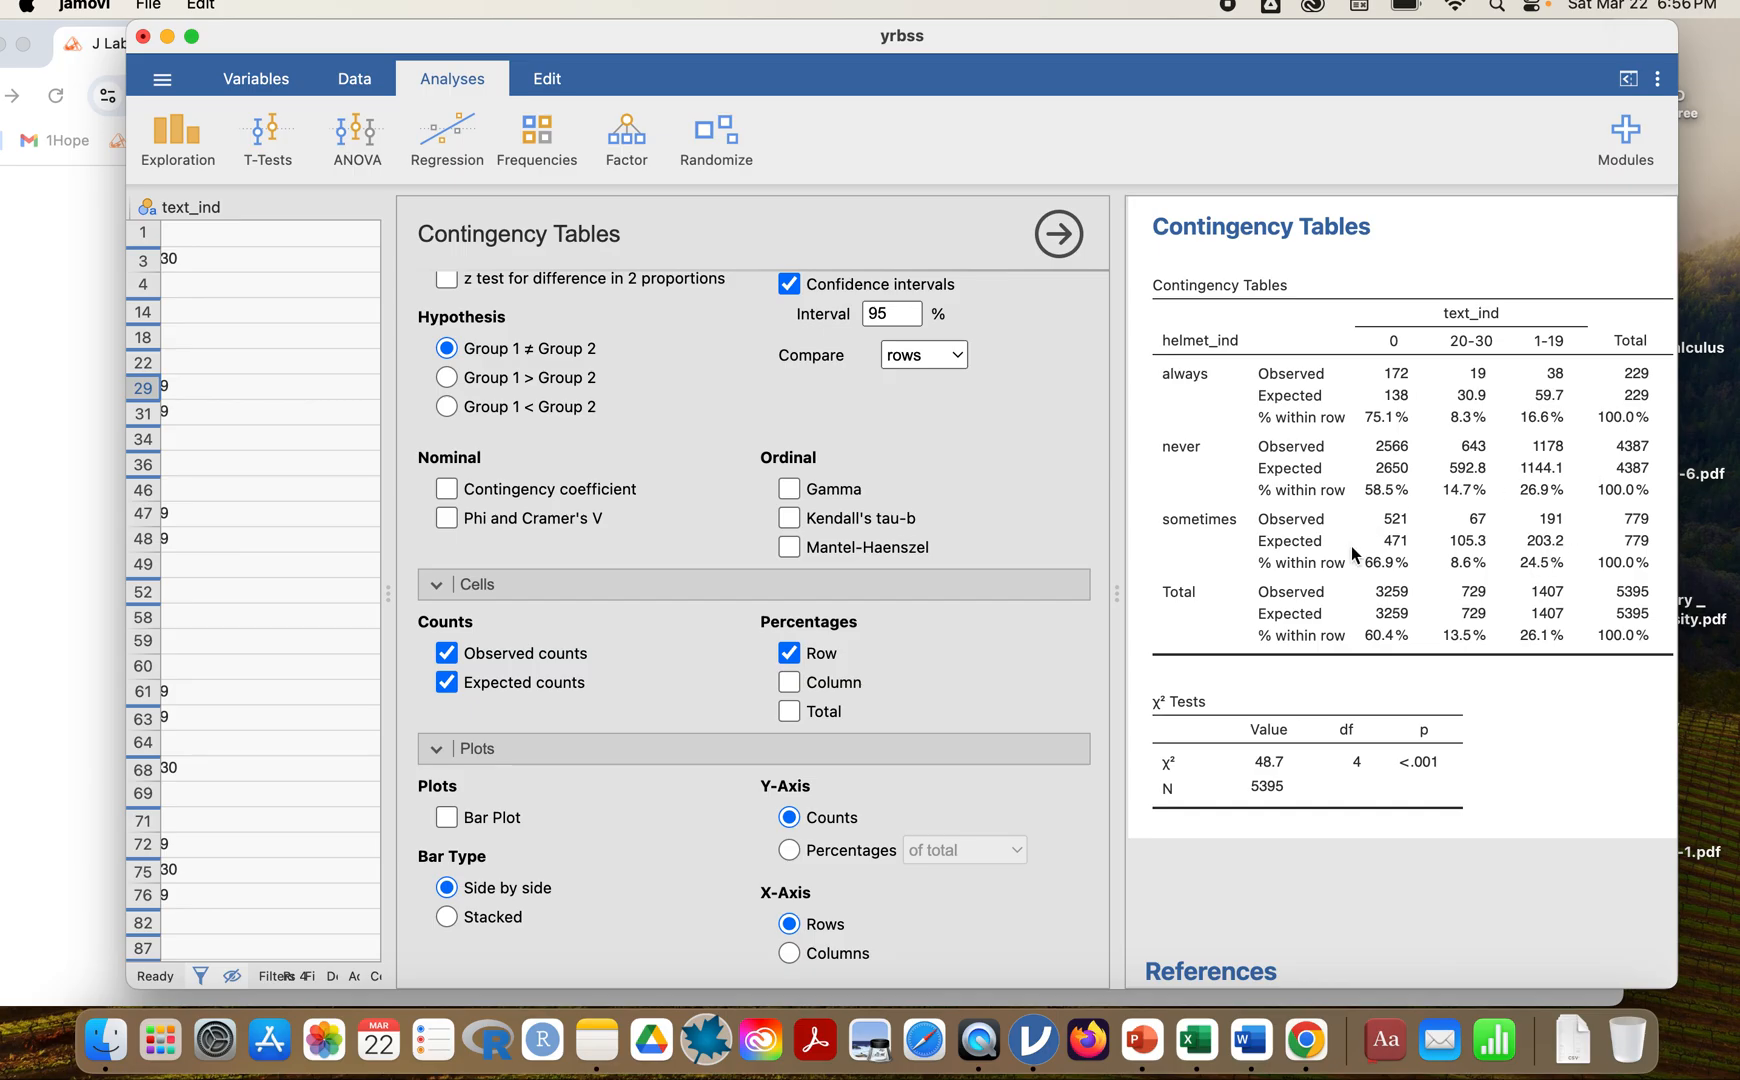
left_click(447, 682)
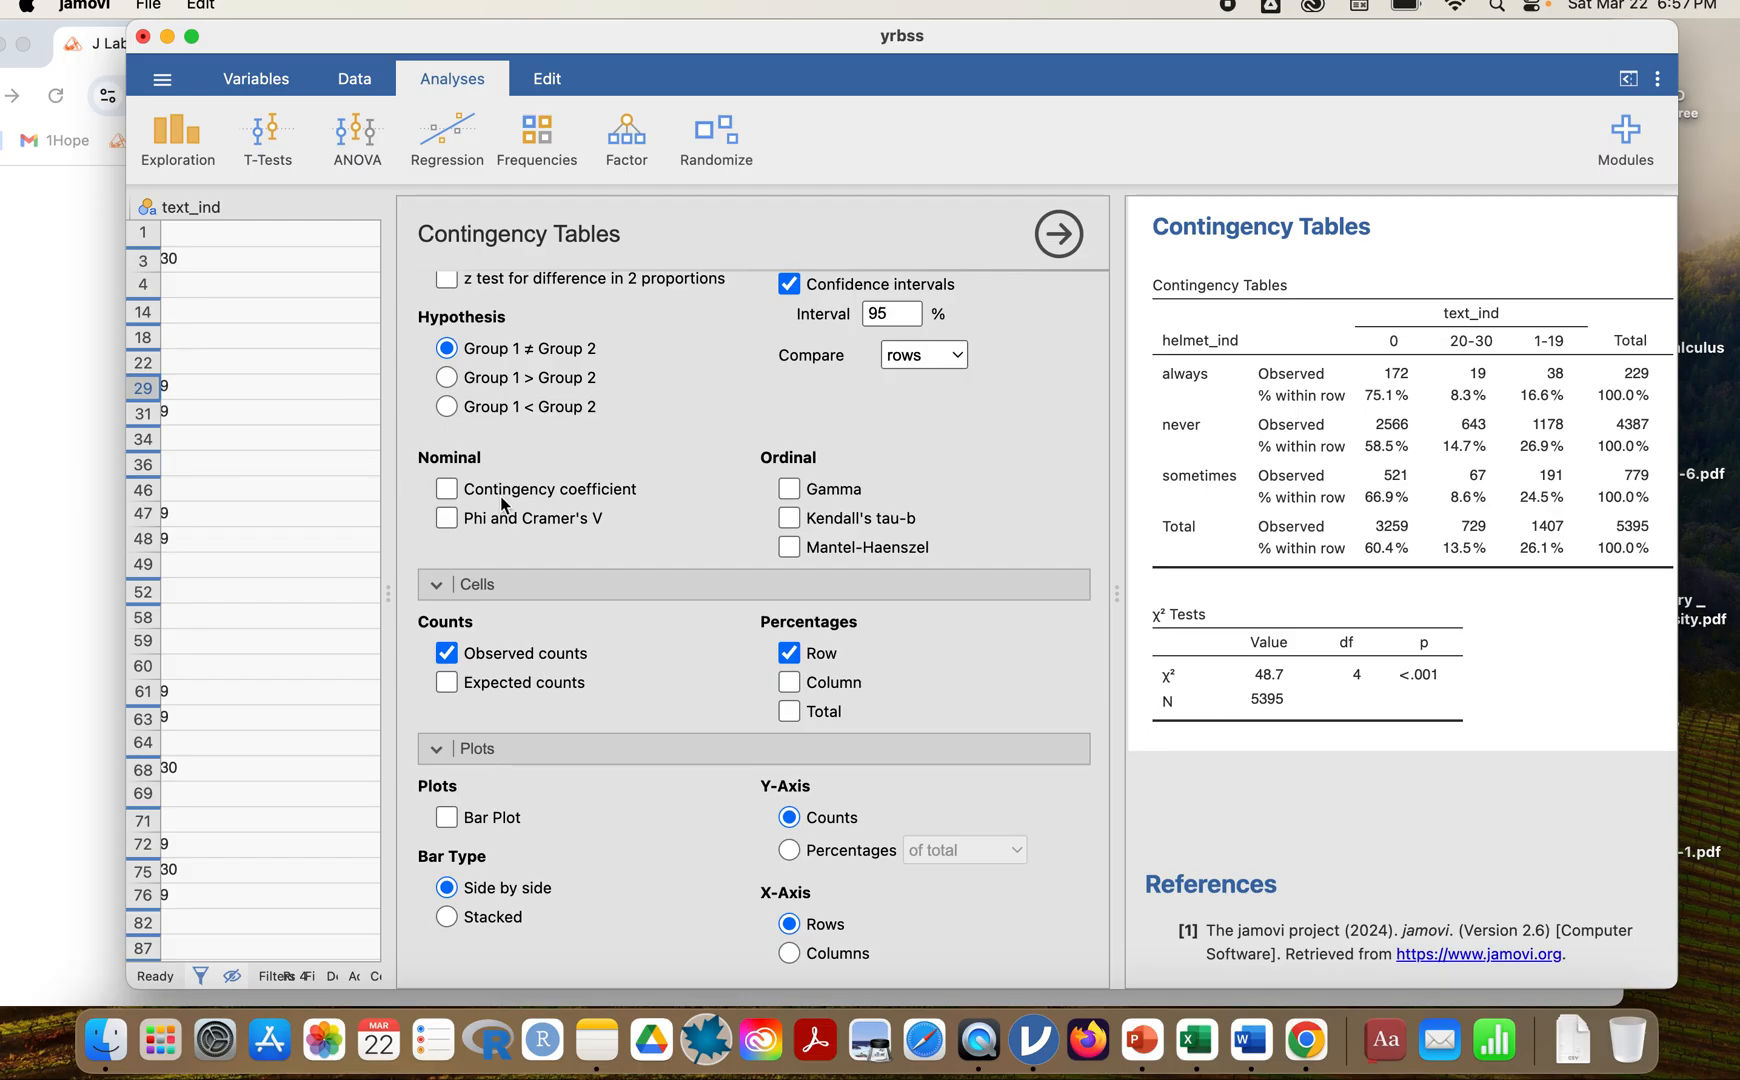
Add a stacked bar plot of text_ind for each helmet_ind group, with percentages within rows on the y-axis.
left_click(447, 818)
scroll(1471, 838, "down", 1)
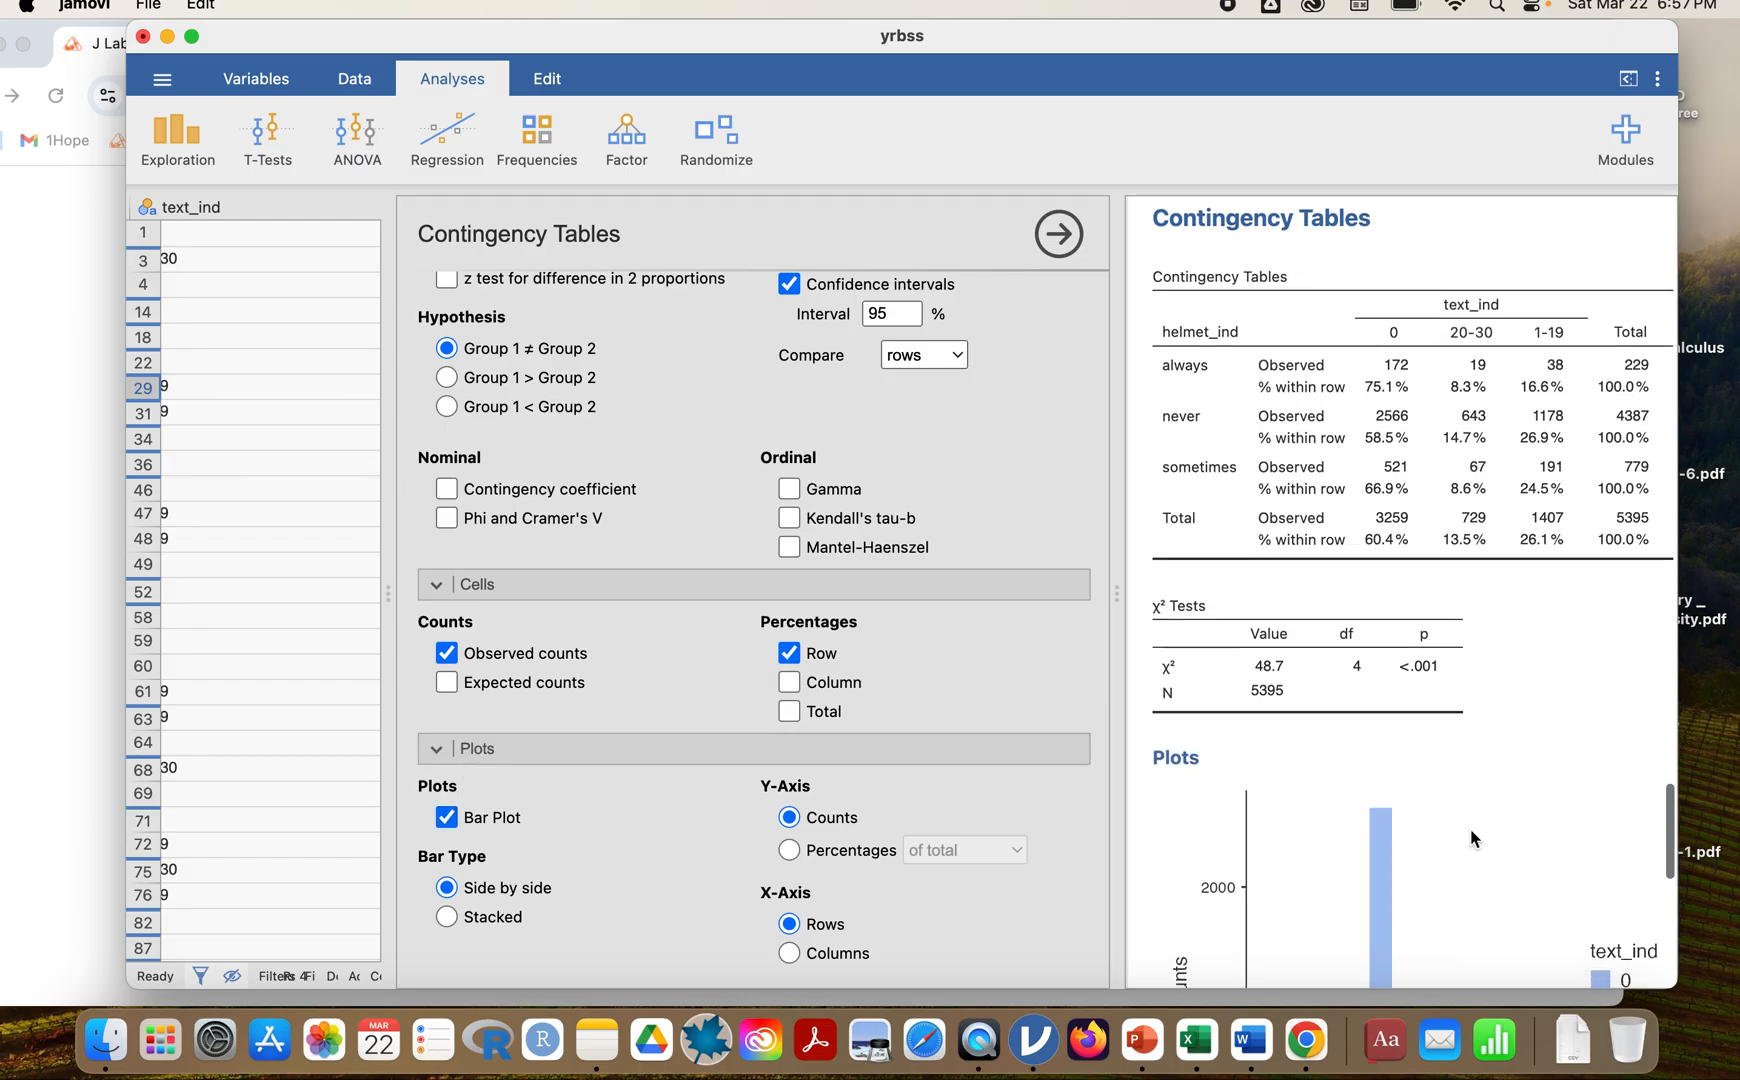
scroll(1471, 838, "down", 5)
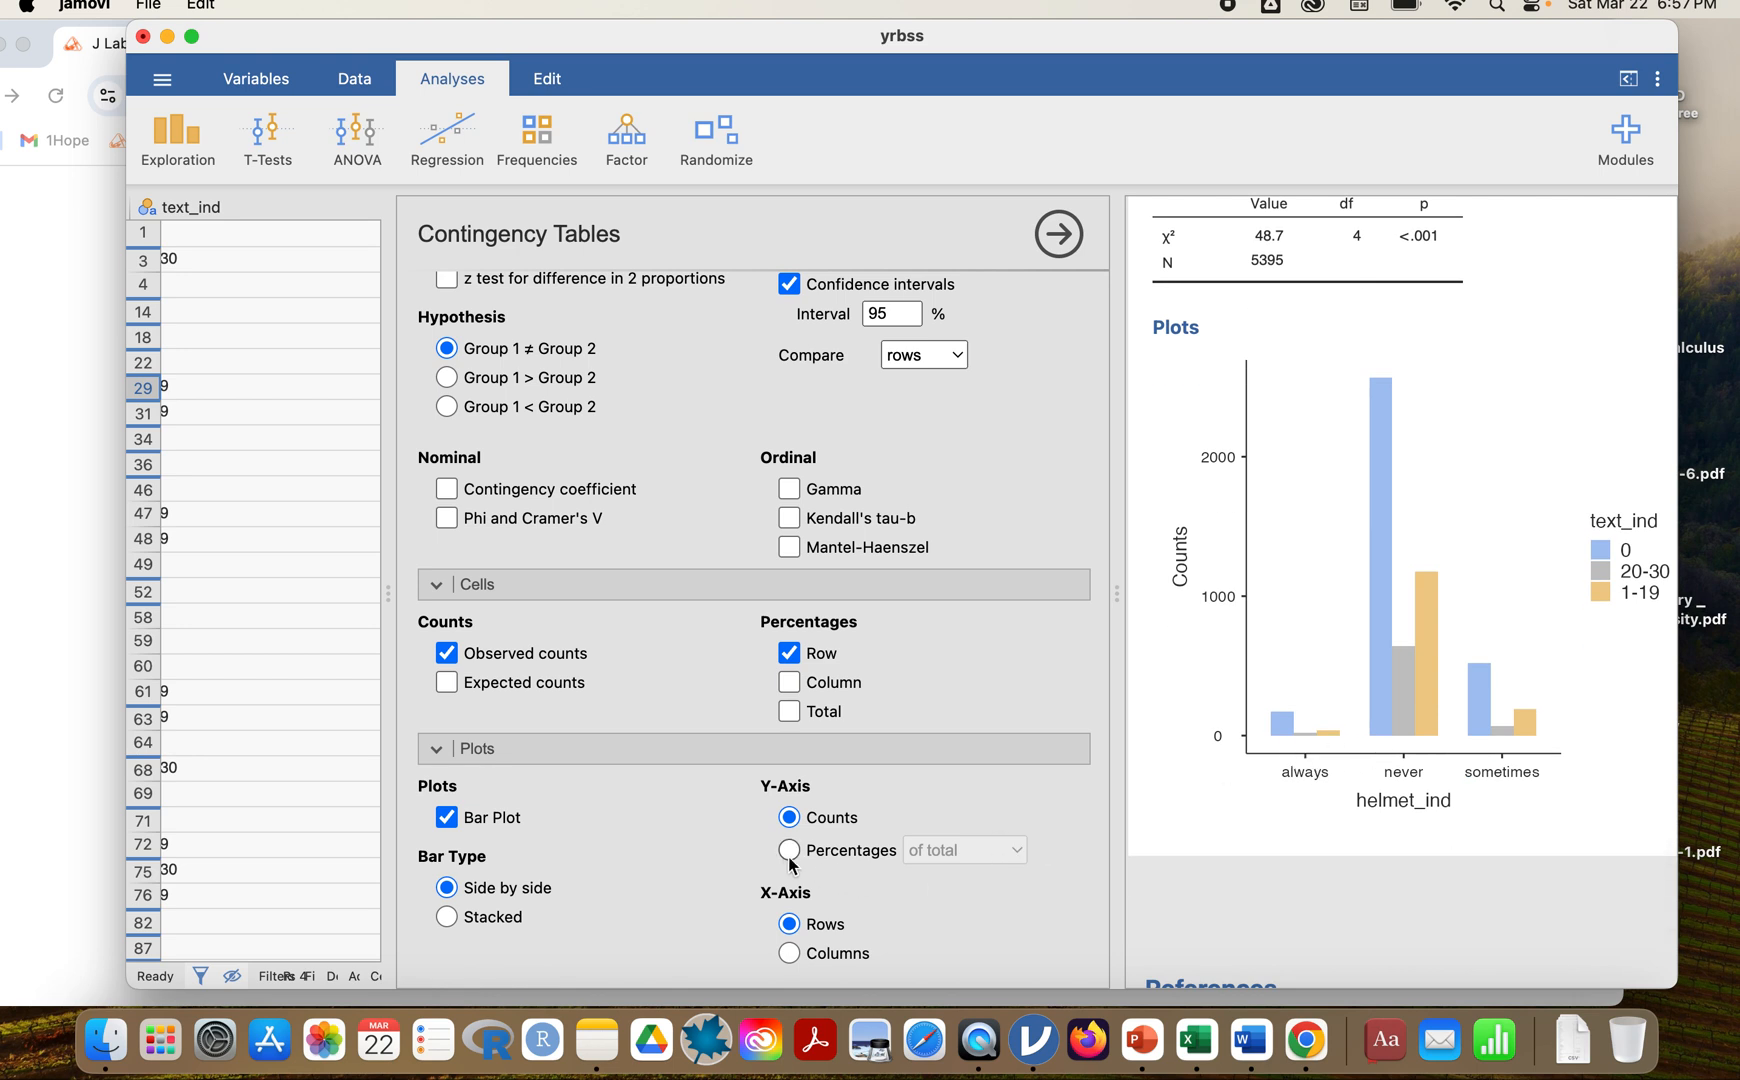
left_click(447, 917)
left_click(848, 856)
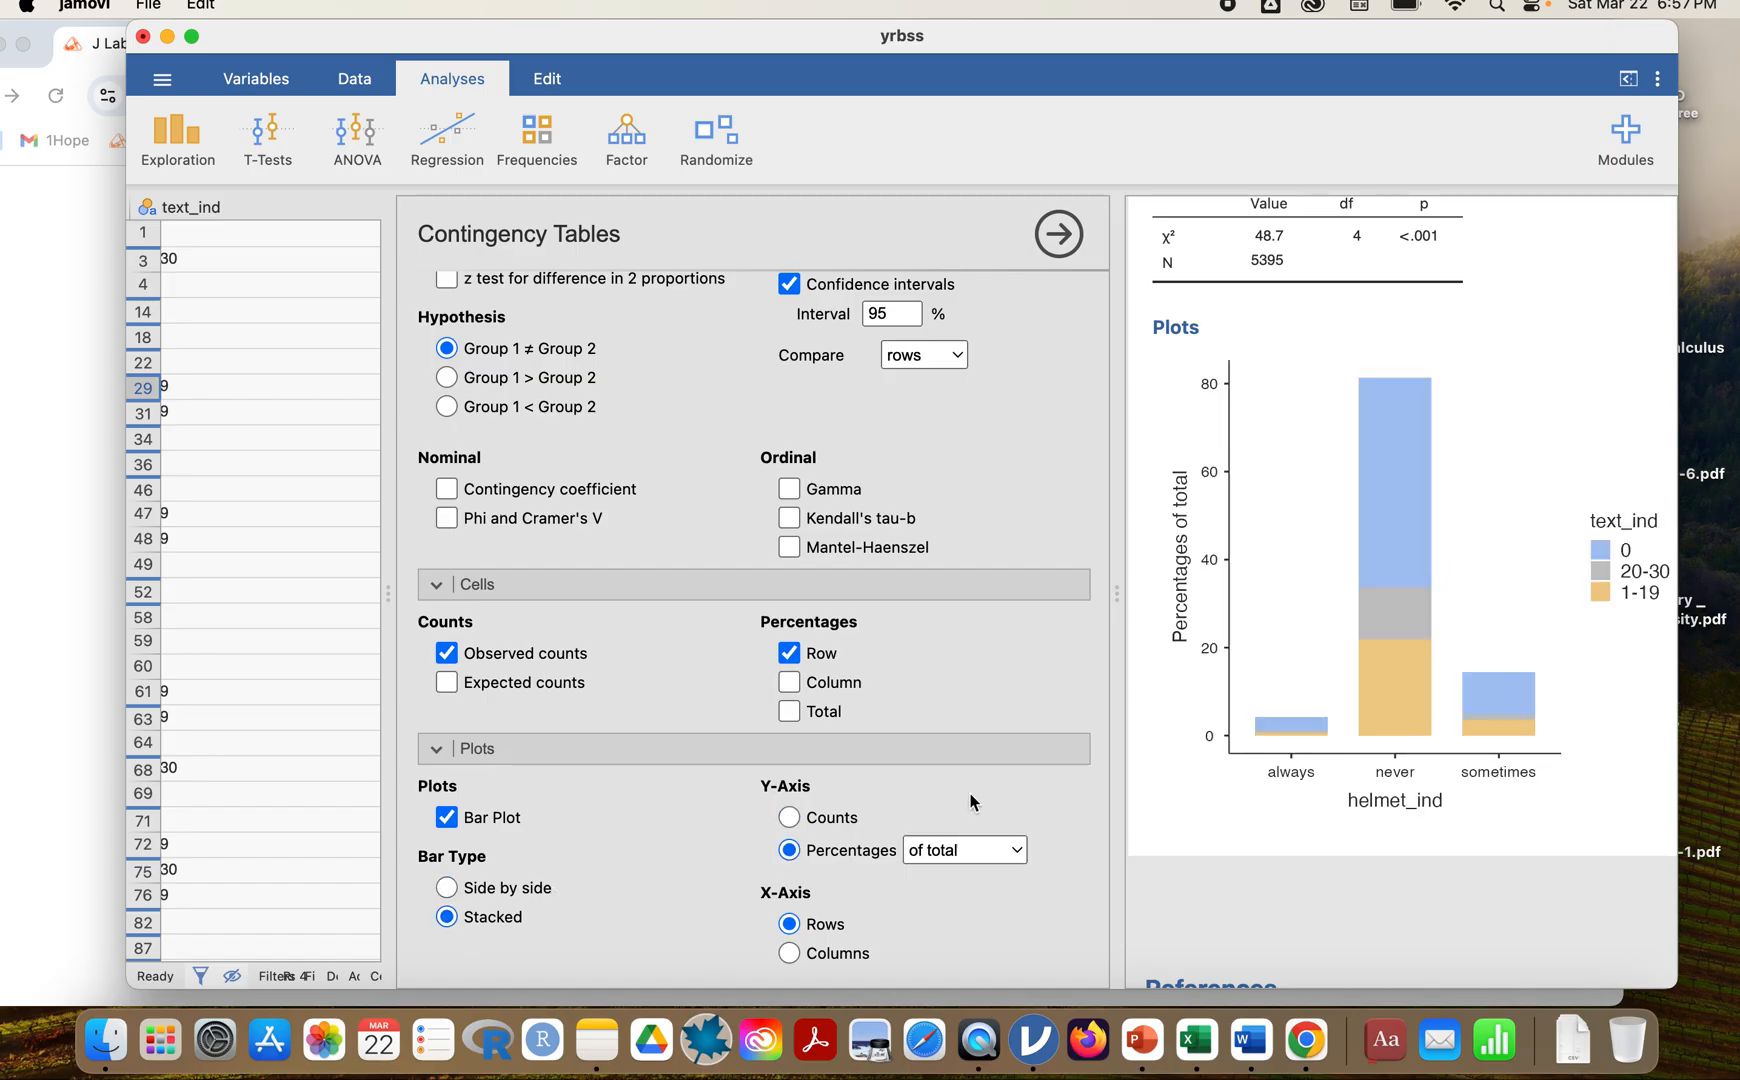
left_click(1015, 850)
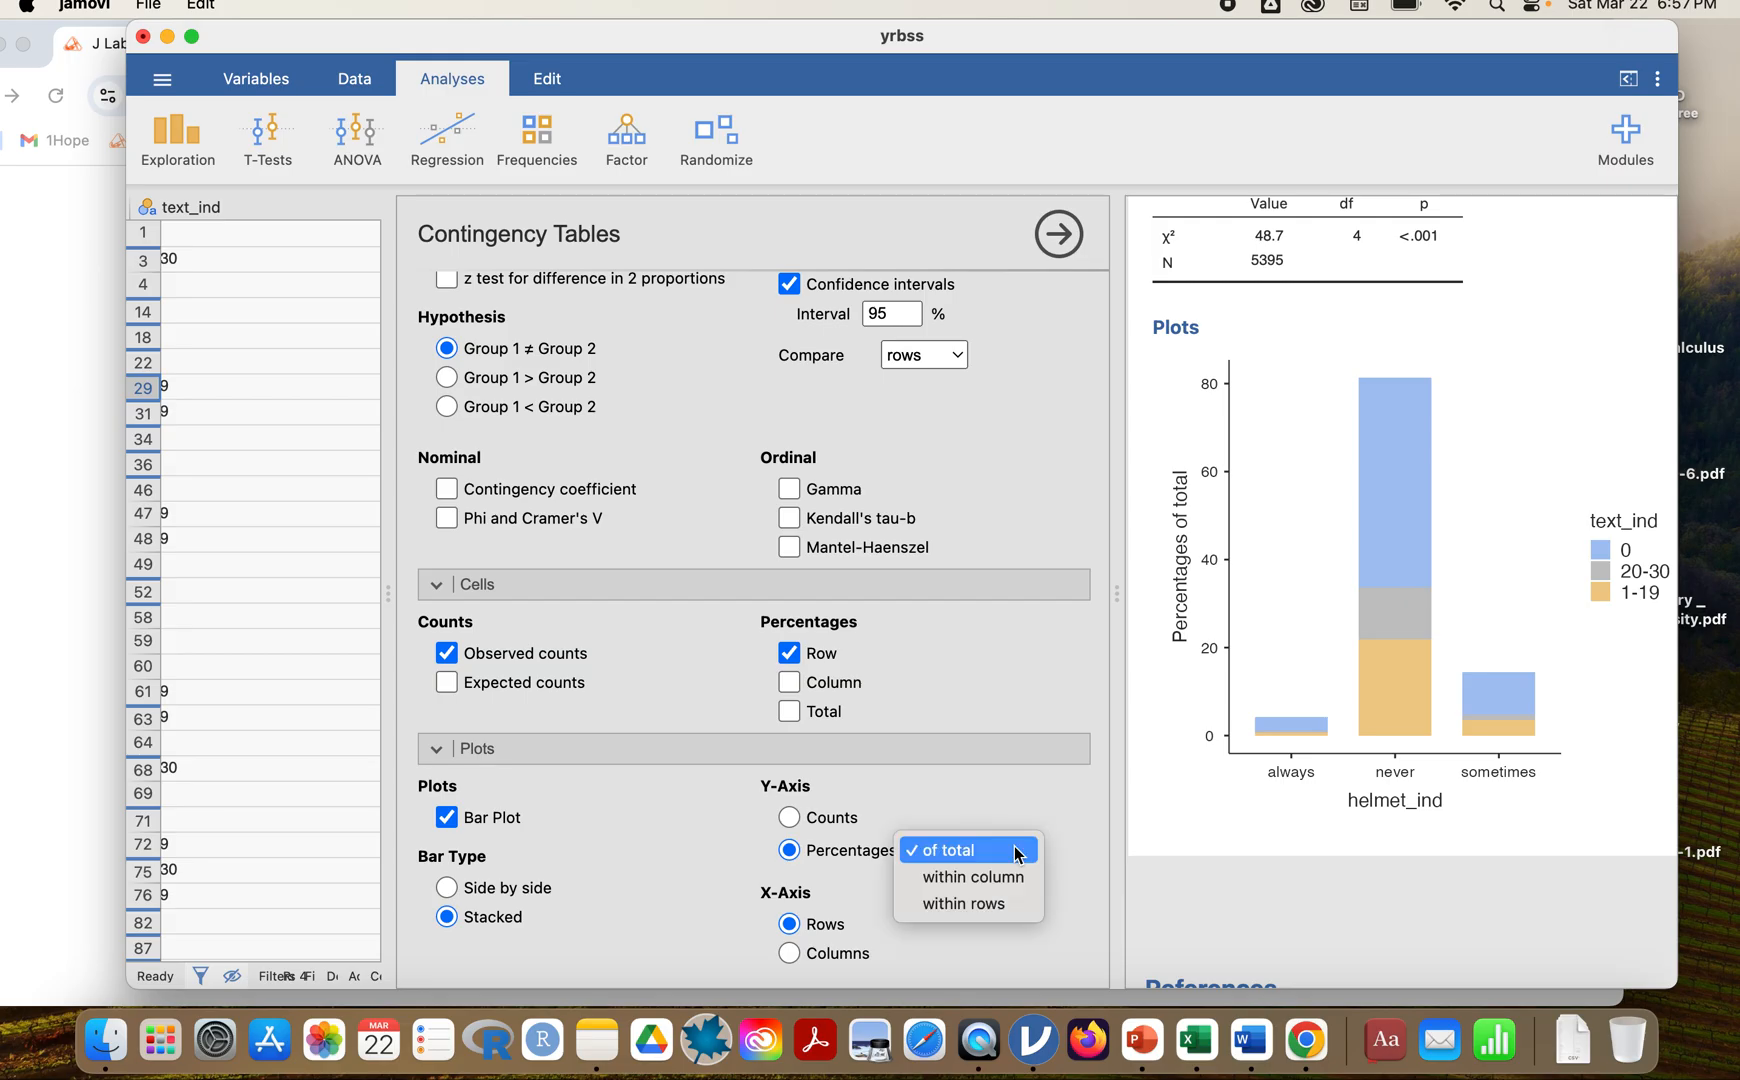
left_click(995, 904)
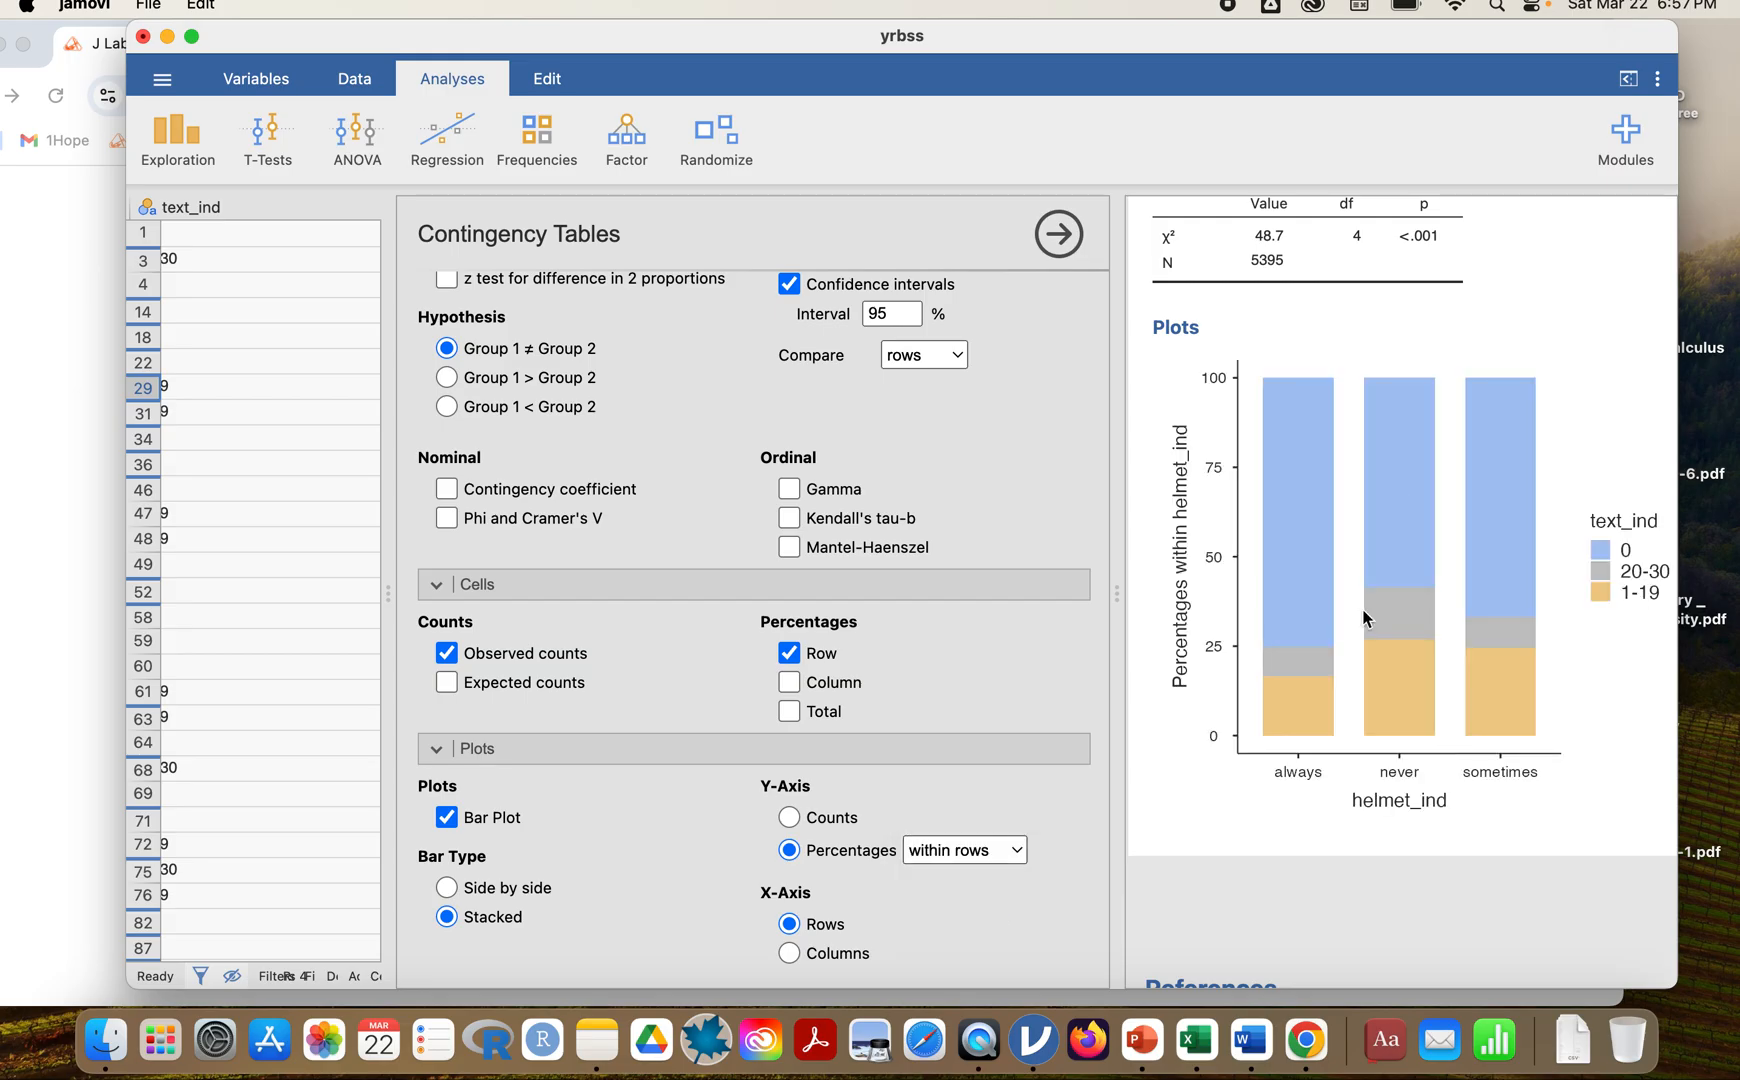
scroll(1402, 497, "up", 5)
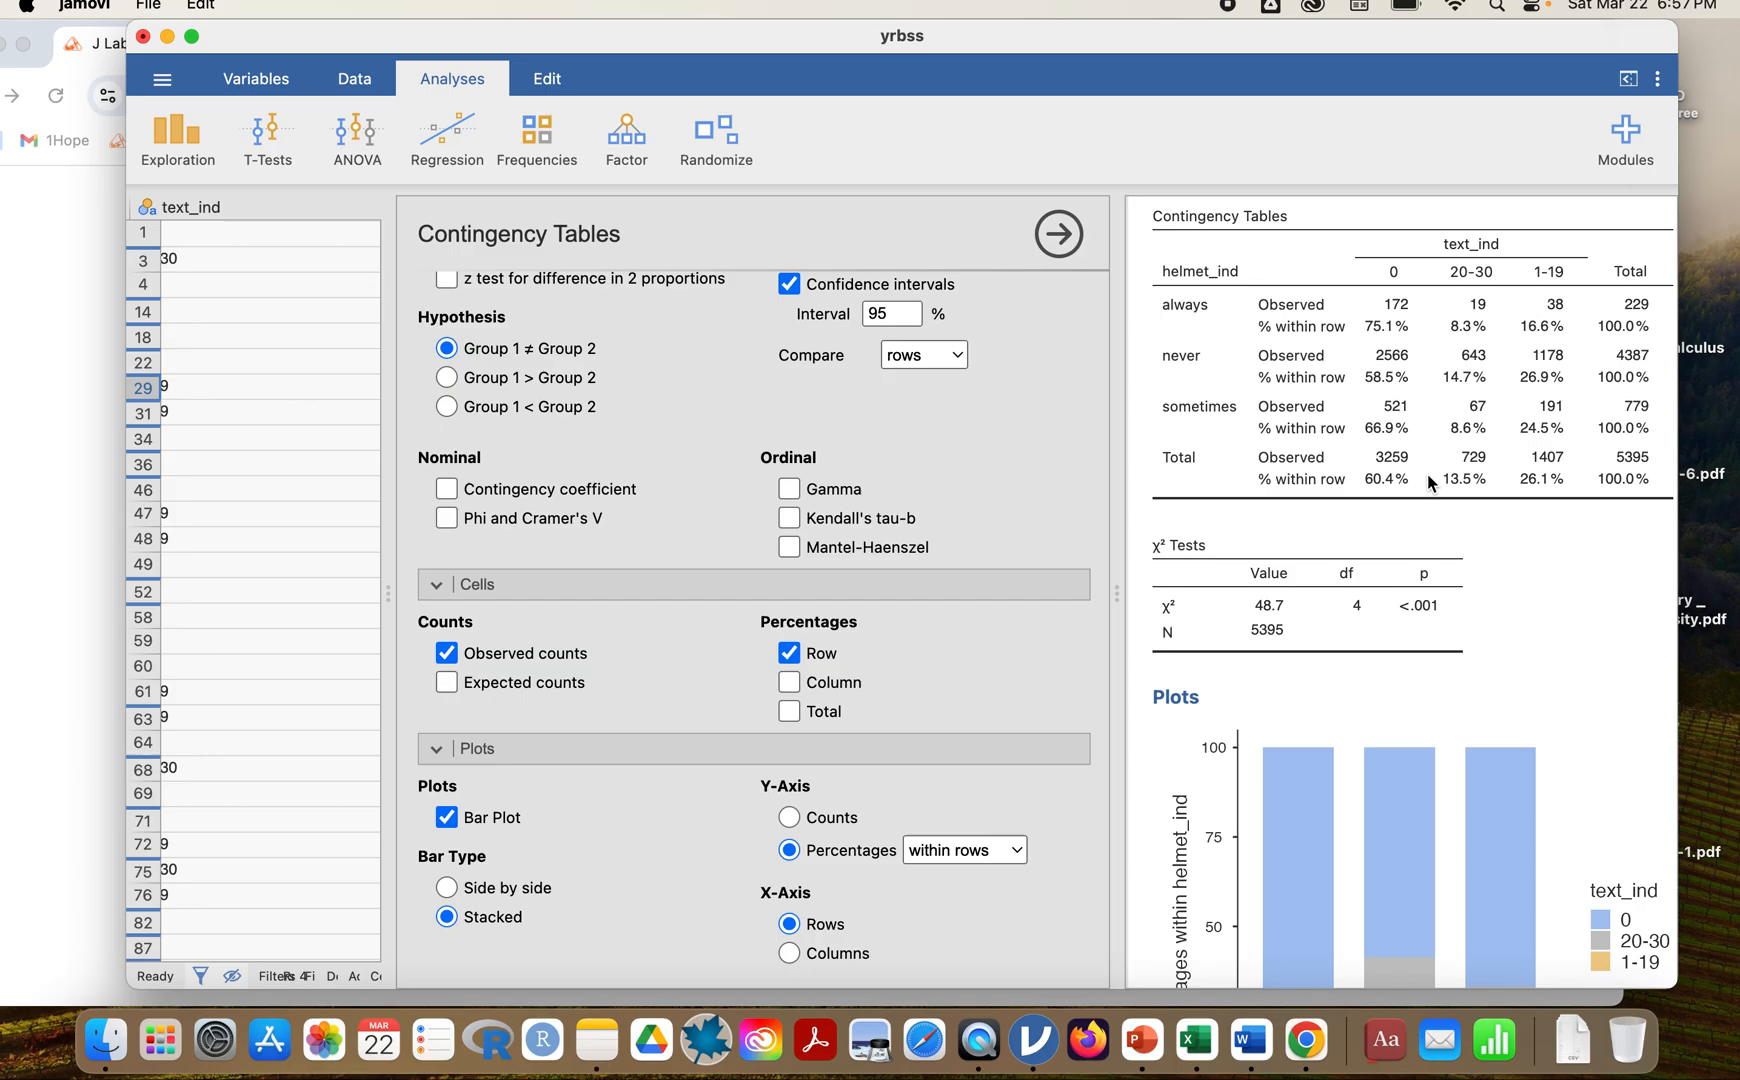
scroll(1427, 474, "down", 5)
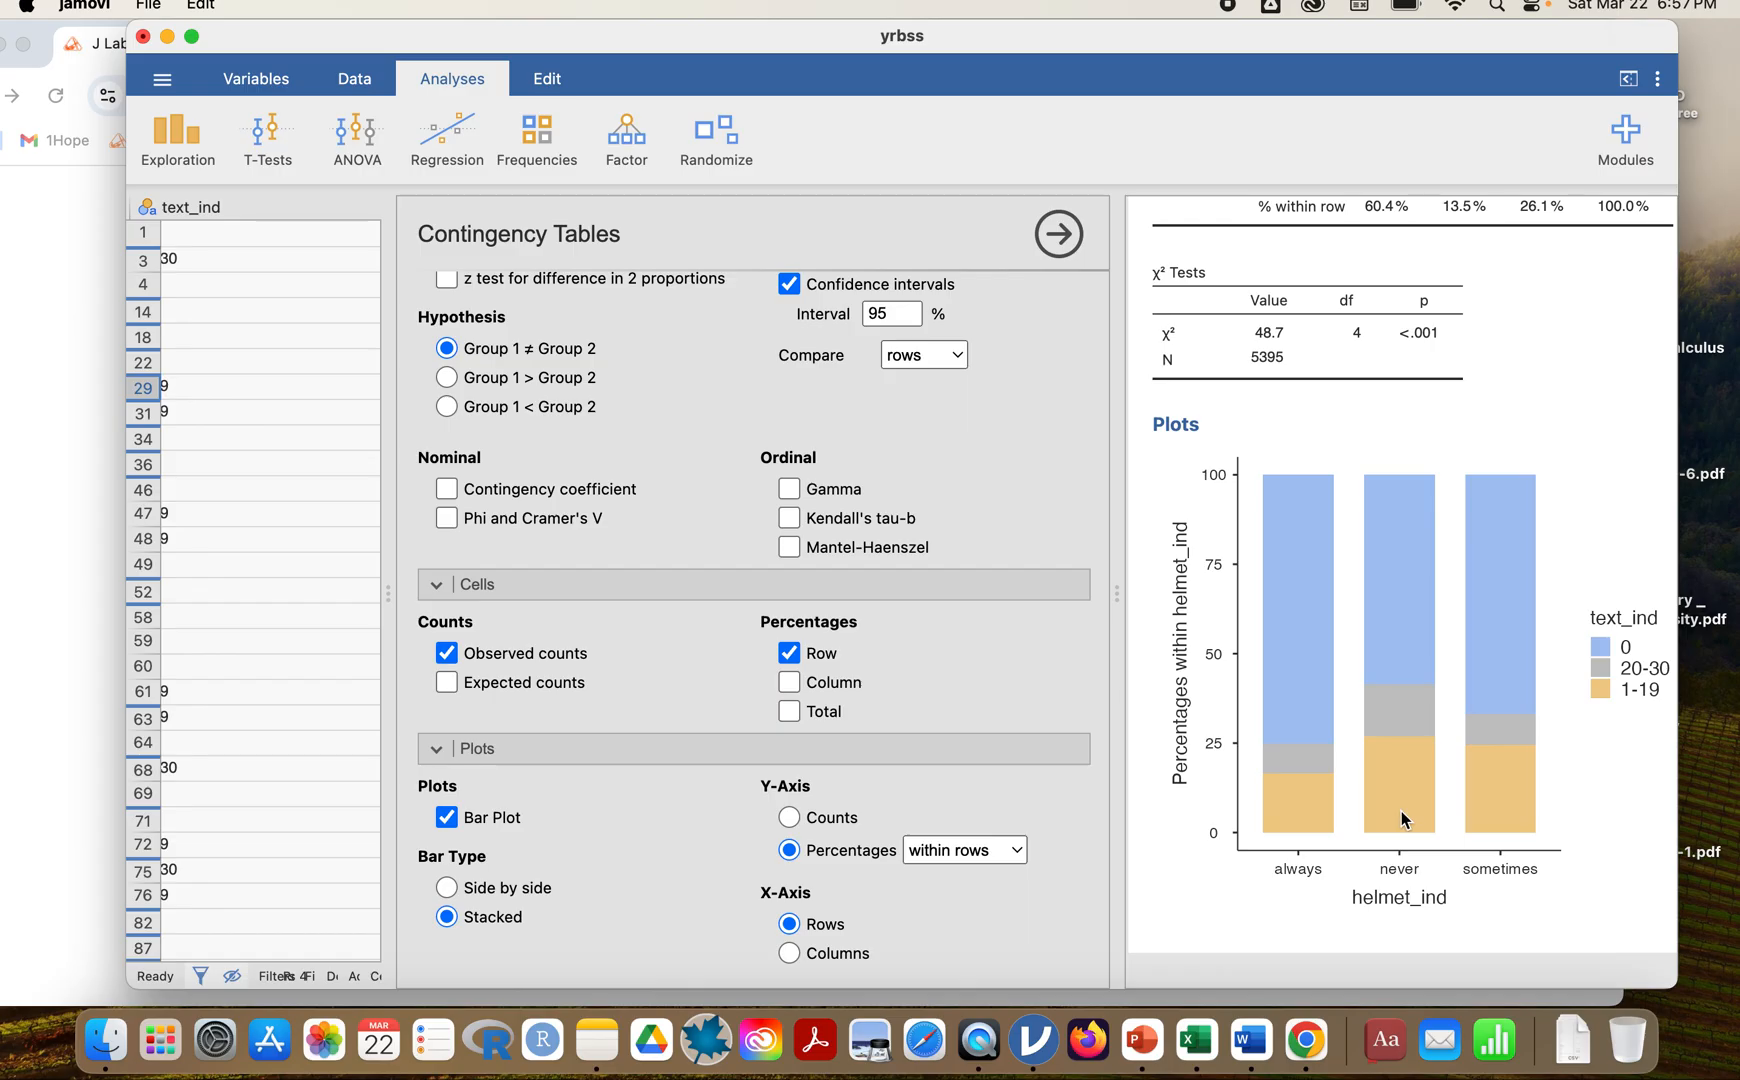
scroll(1281, 748, "up", 1)
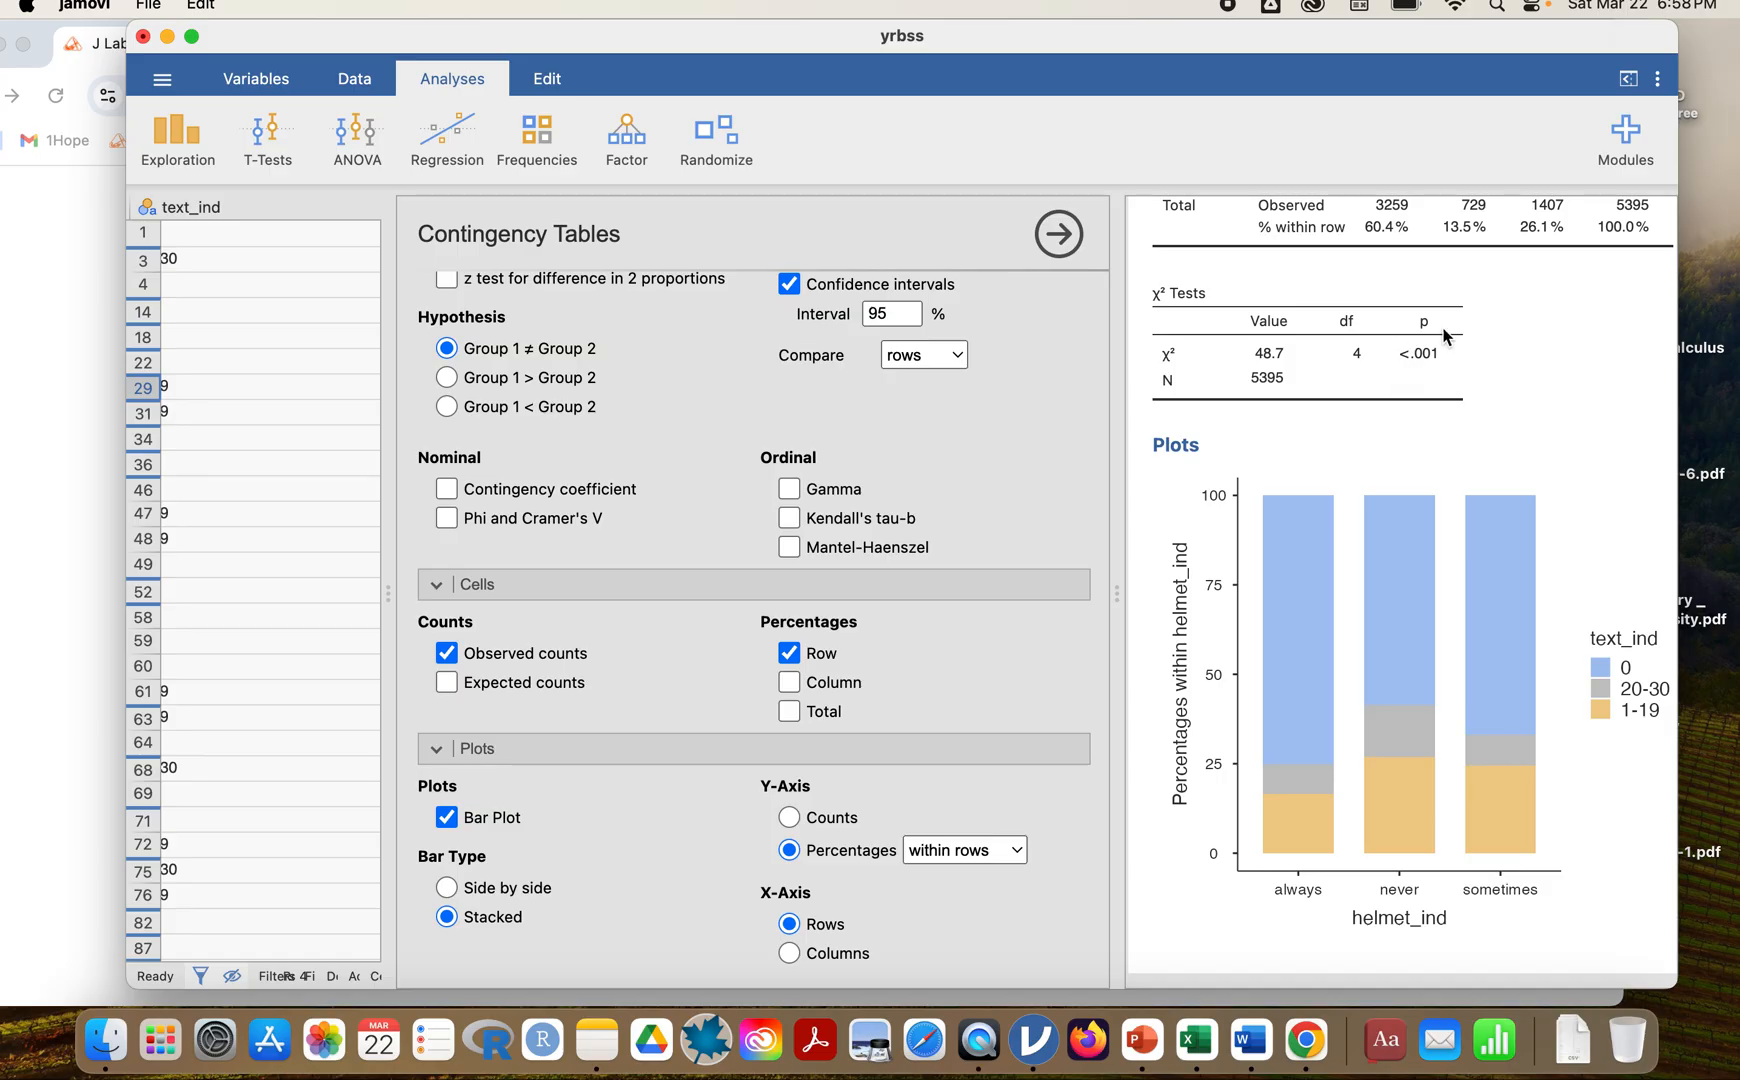
Switch to Chrome and read the lab's hypotheses and technical conditions in the Hypothesis tests section.
left_click(71, 607)
scroll(707, 590, "down", 5)
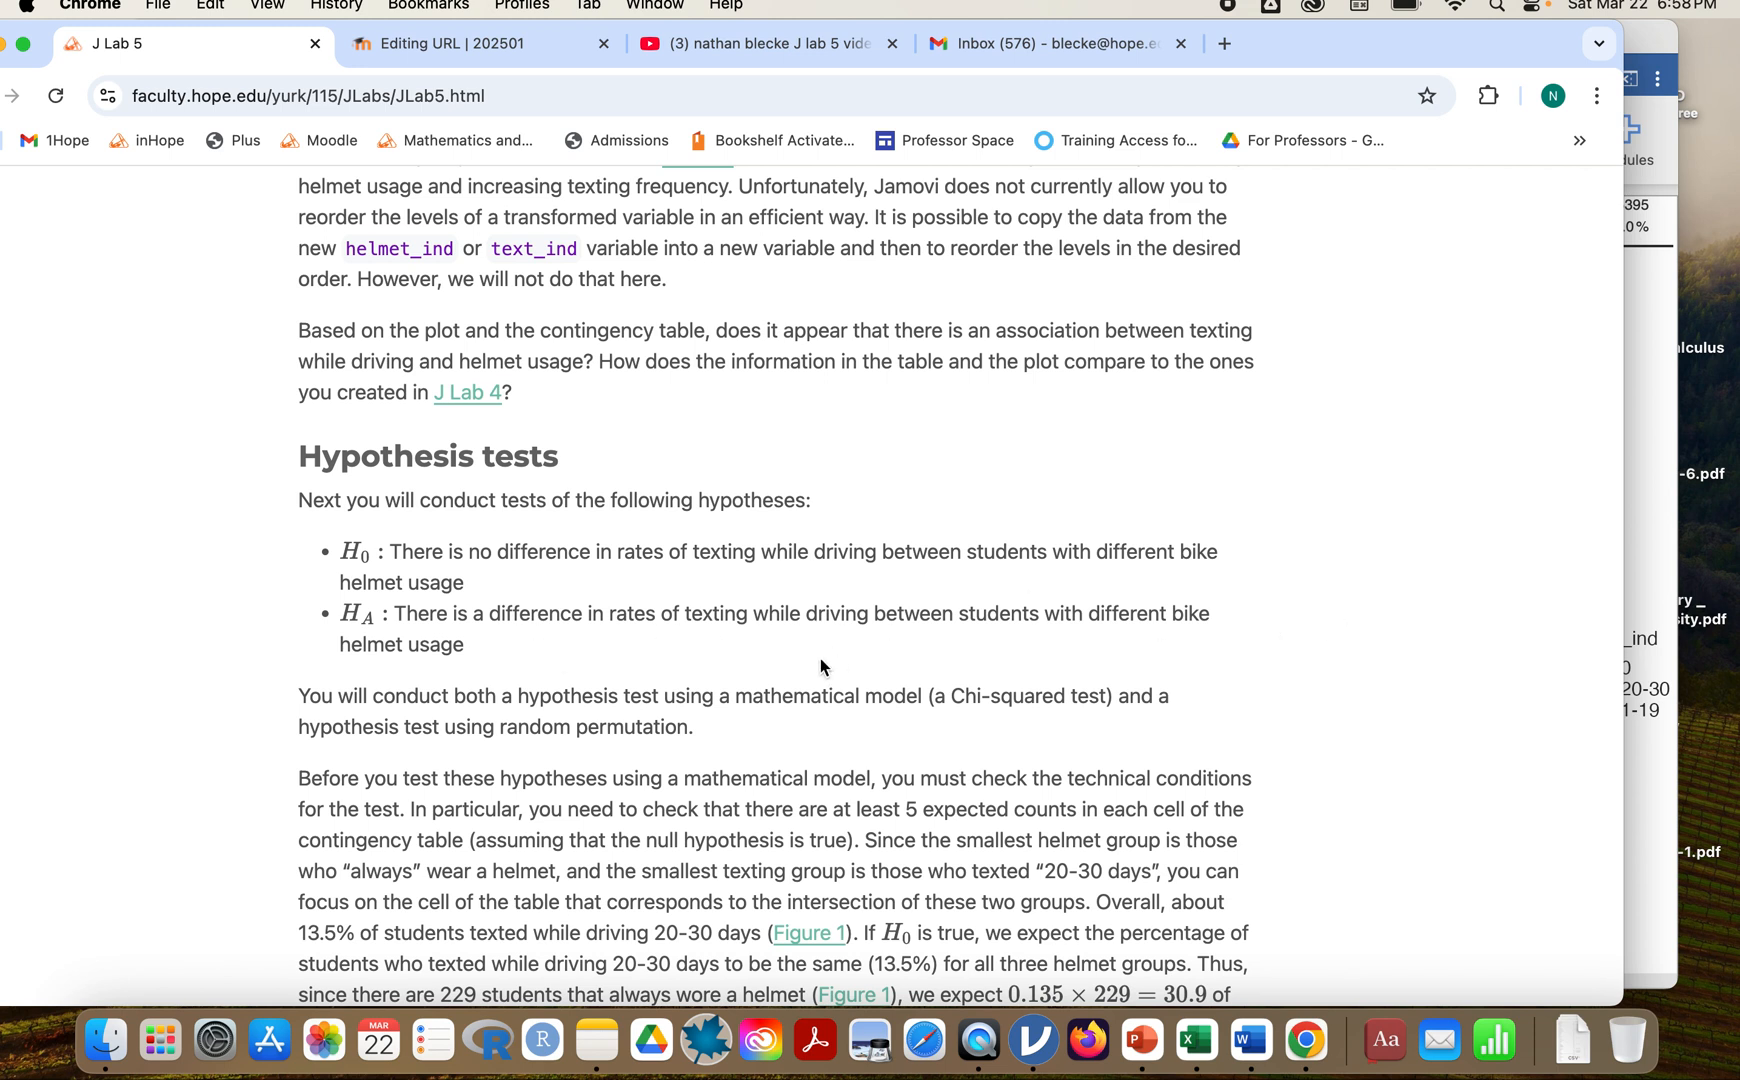
scroll(1083, 656, "down", 2)
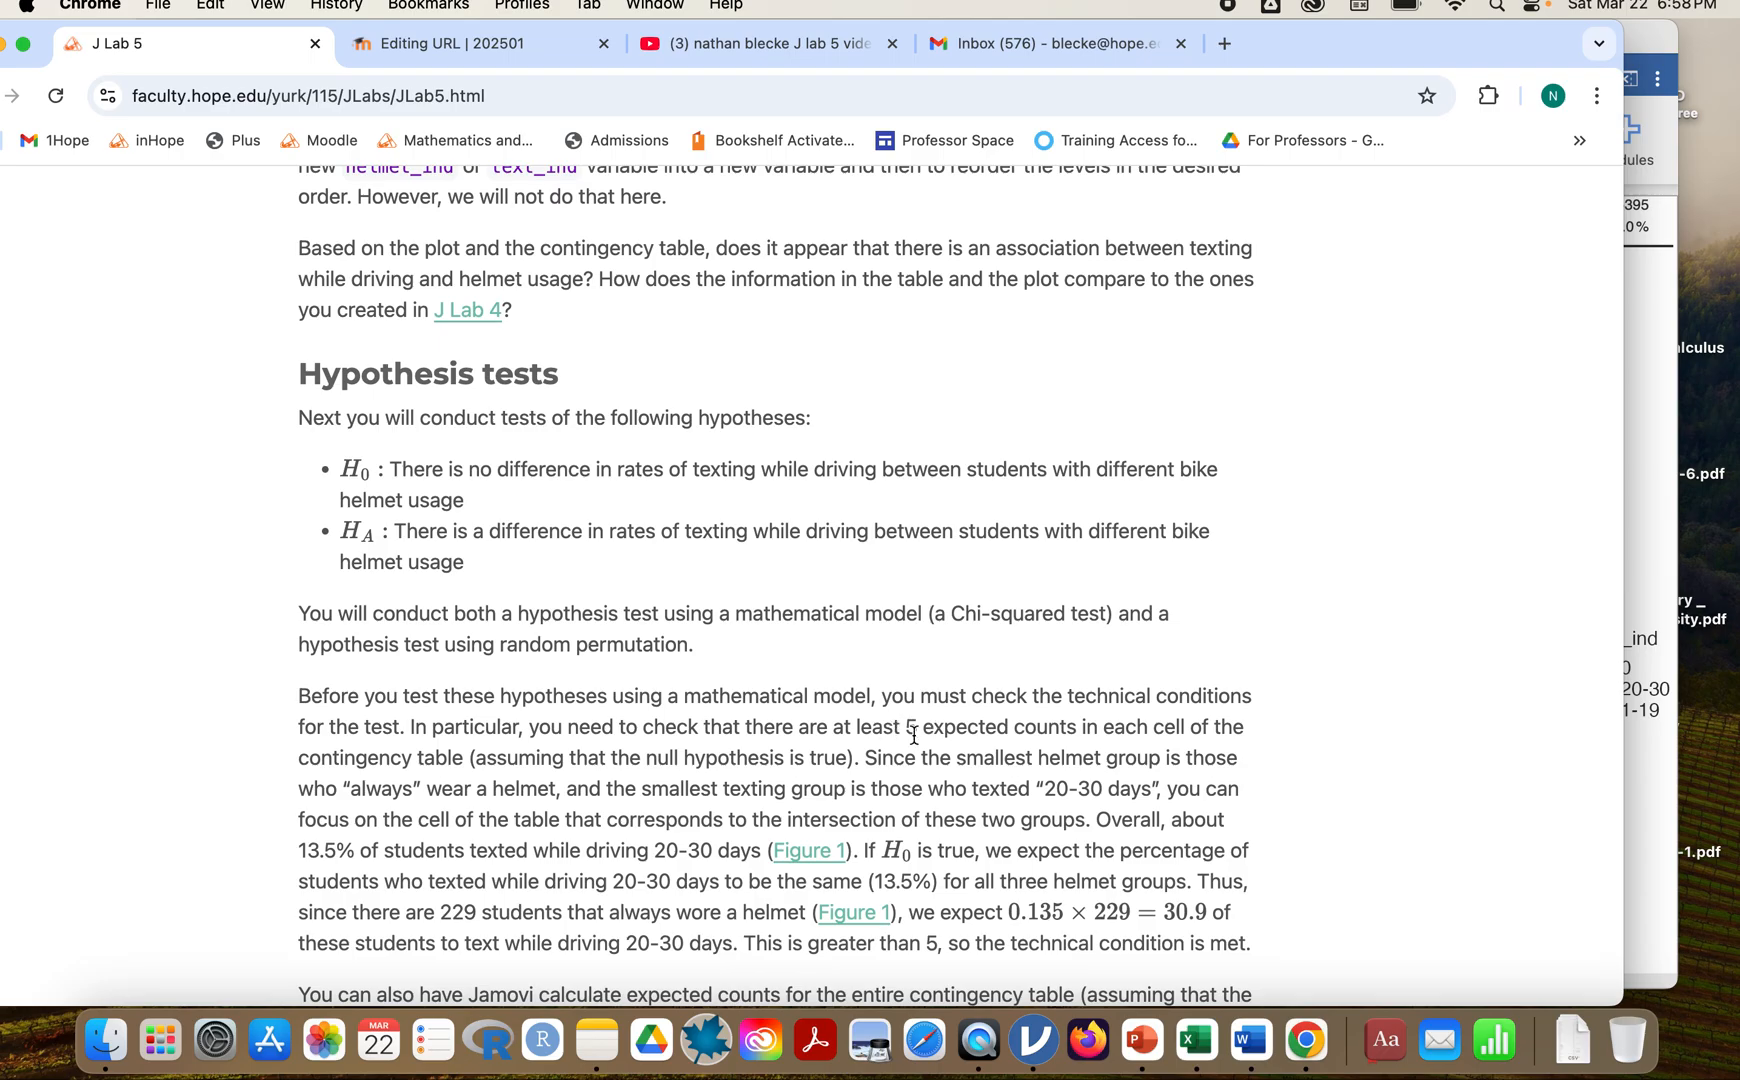
Switch to jamovi, display the expected counts to check the at-least-5-per-cell condition, and turn them off again.
left_click(1636, 506)
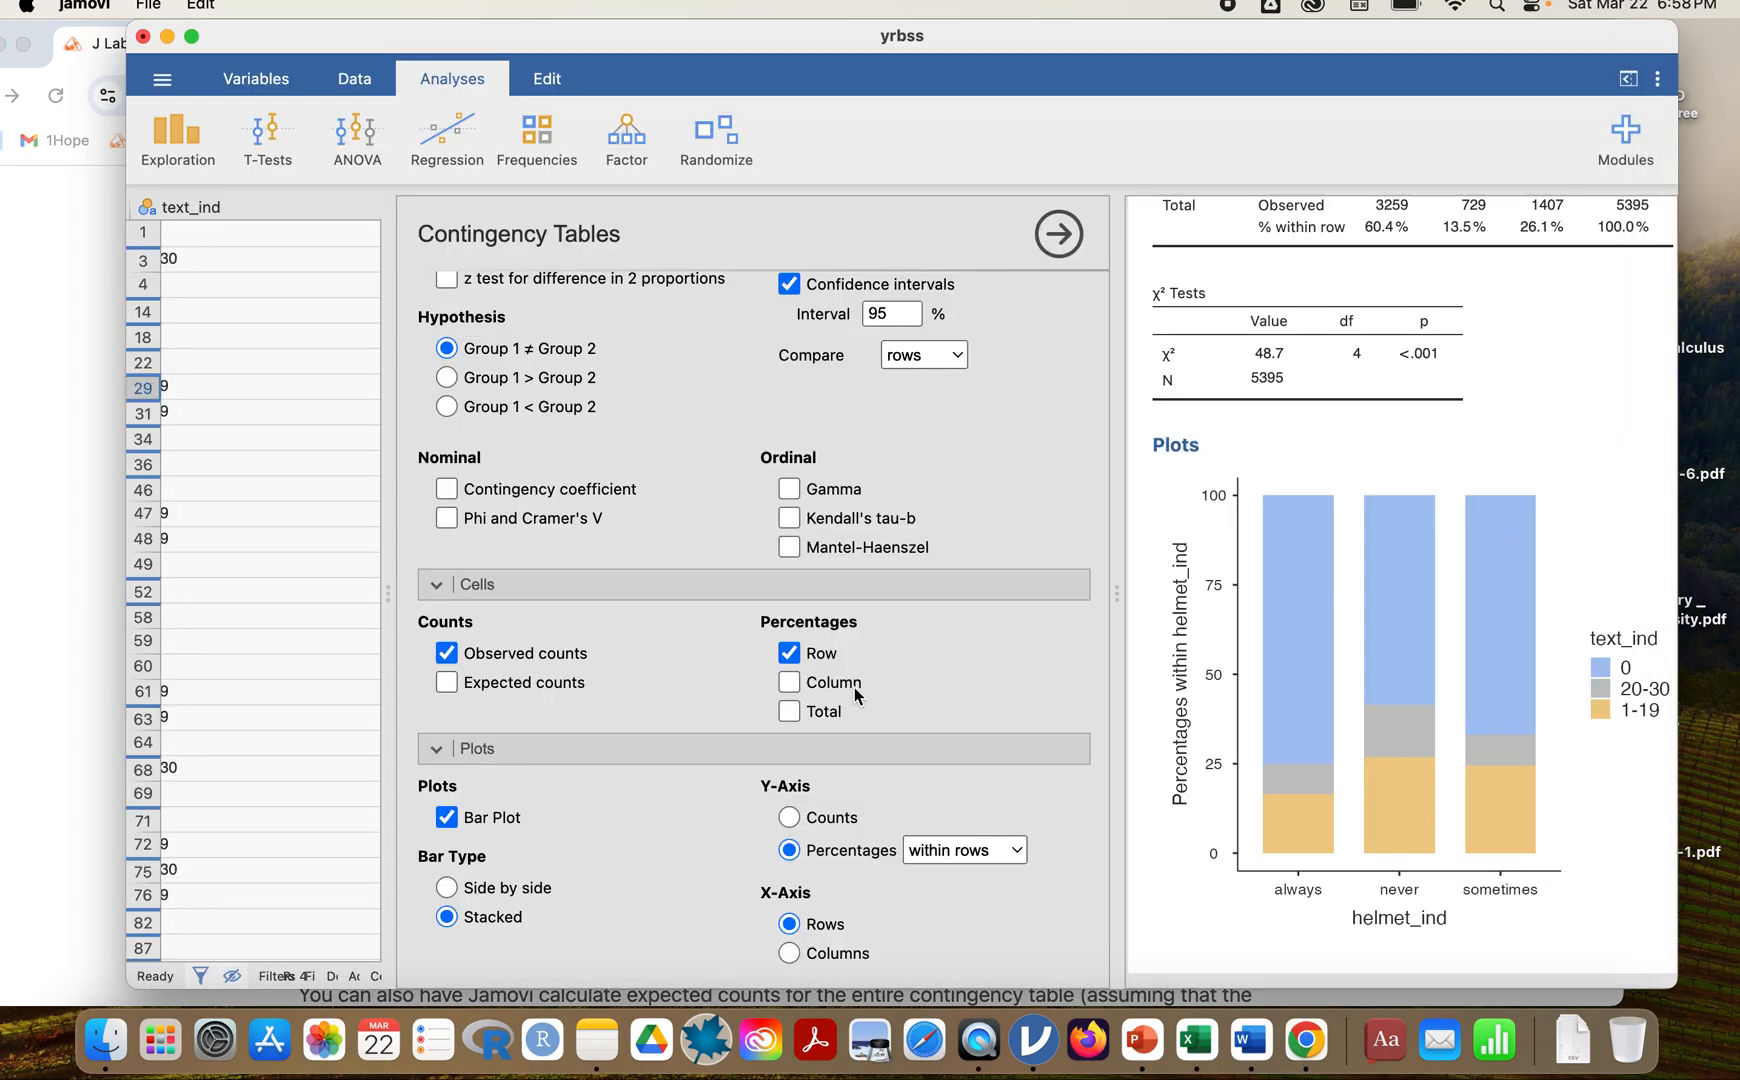
left_click(446, 684)
scroll(1368, 570, "up", 4)
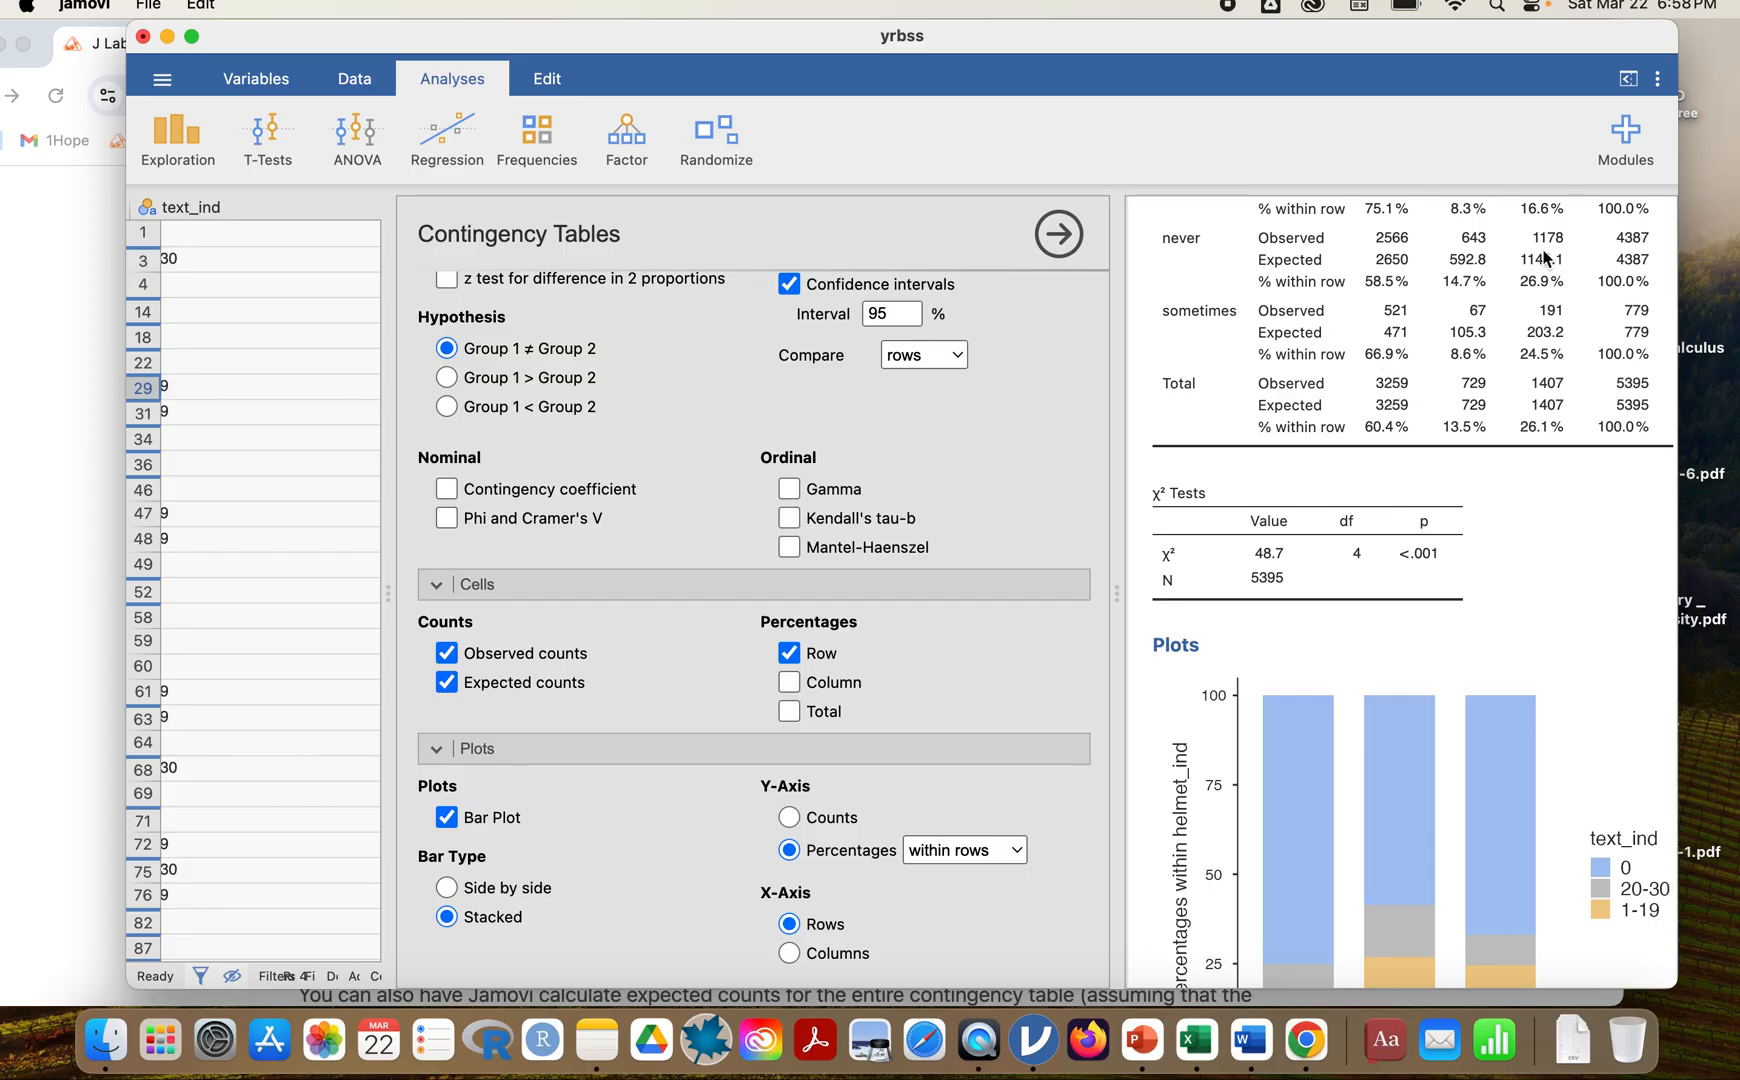
left_click(446, 682)
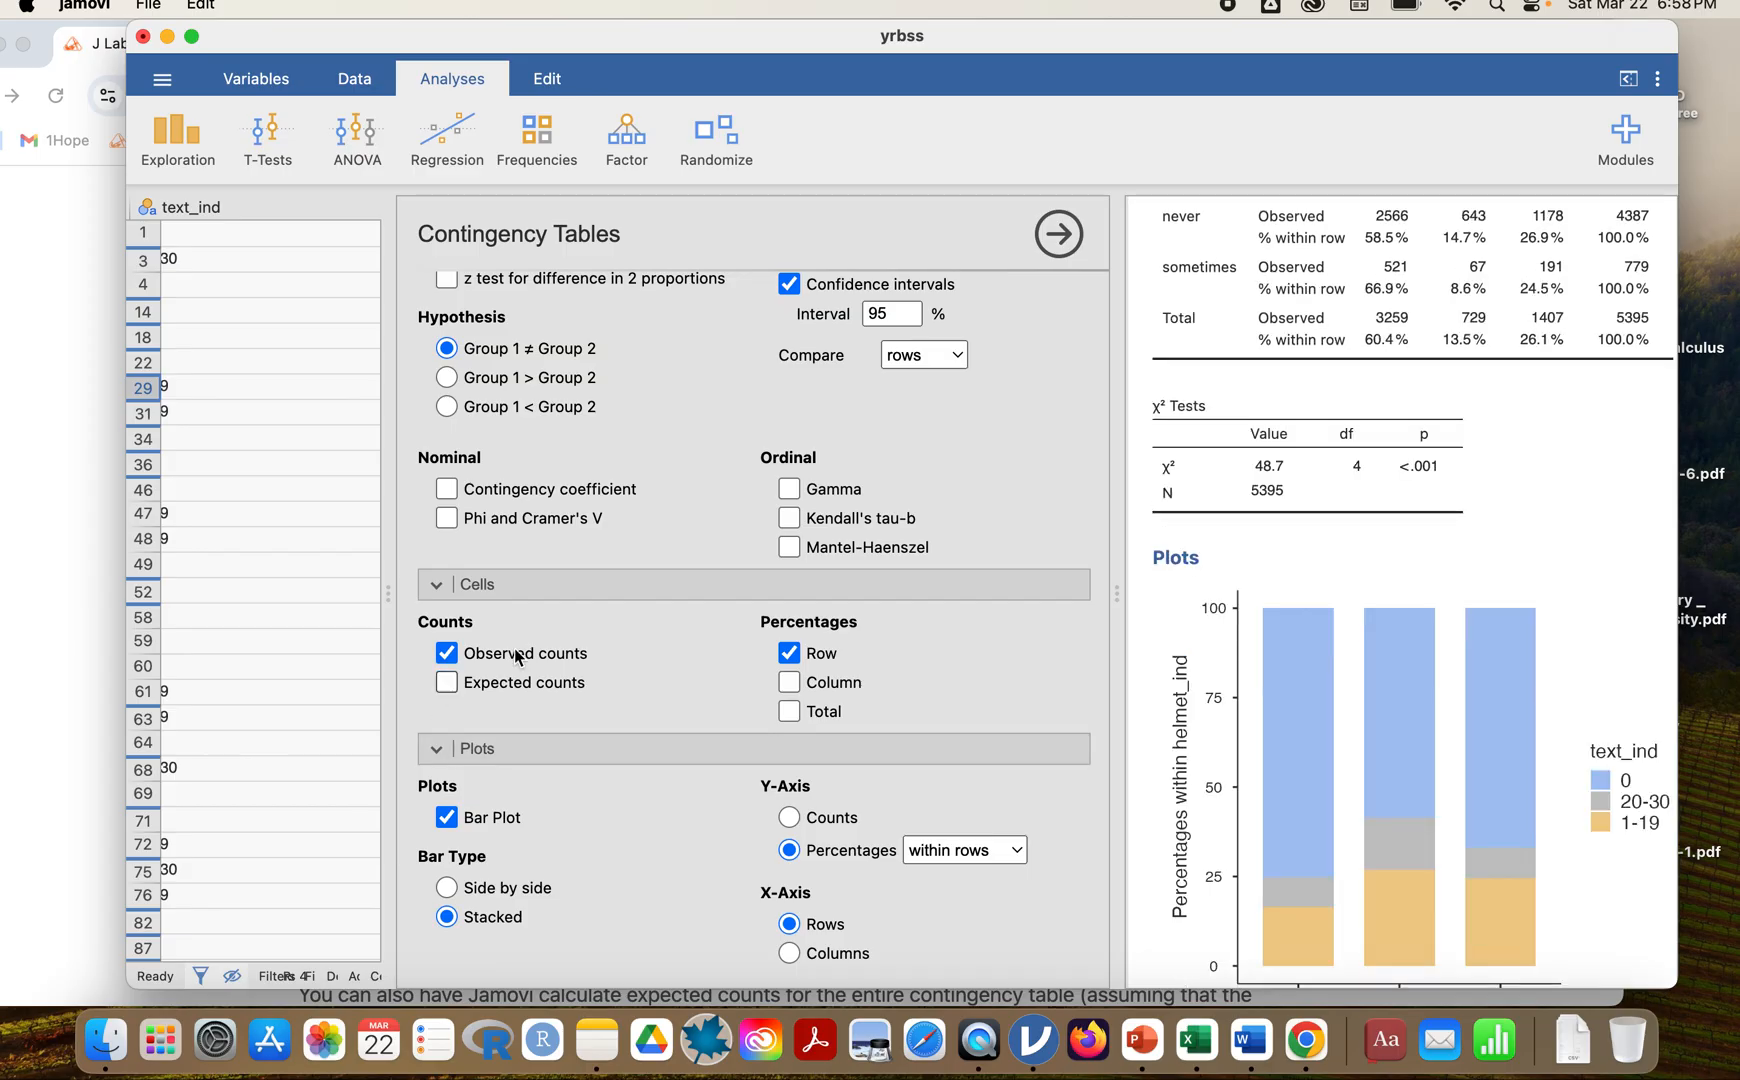
Read the lab page's instructions on expected counts and the Chi-squared test in Chrome, and return to jamovi.
left_click(30, 548)
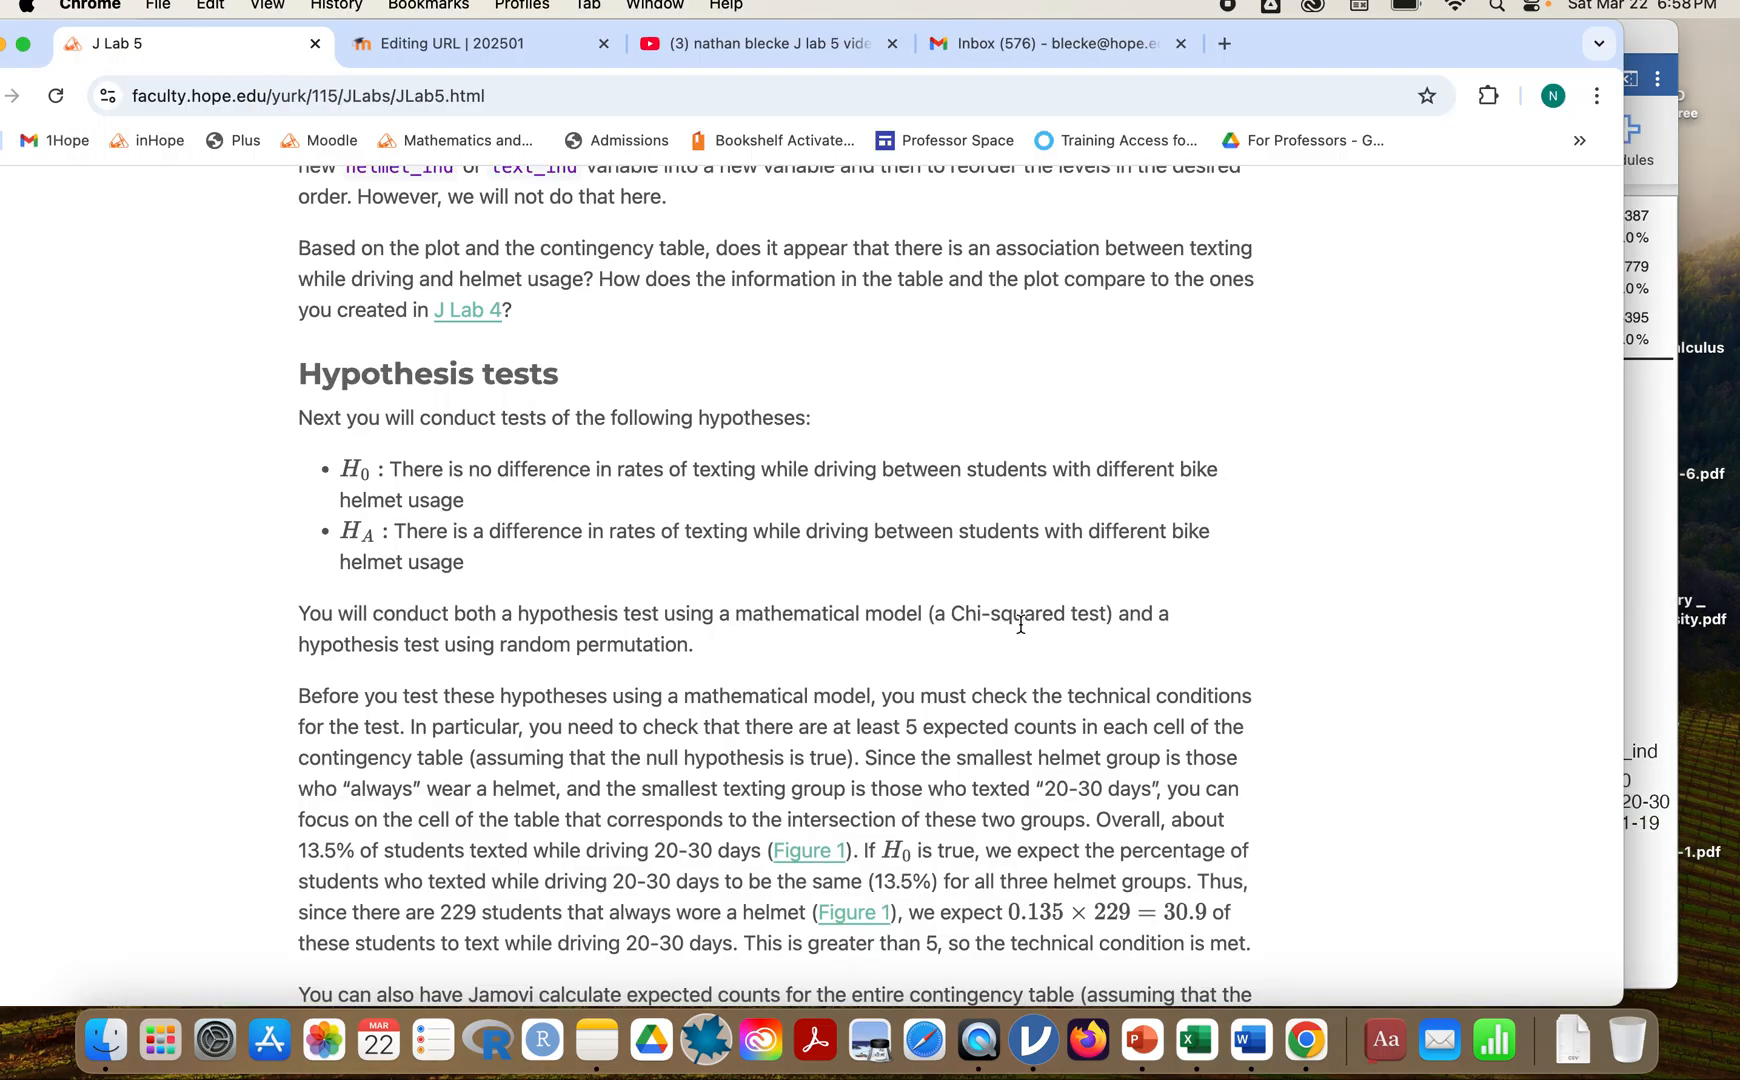
scroll(1020, 623, "down", 5)
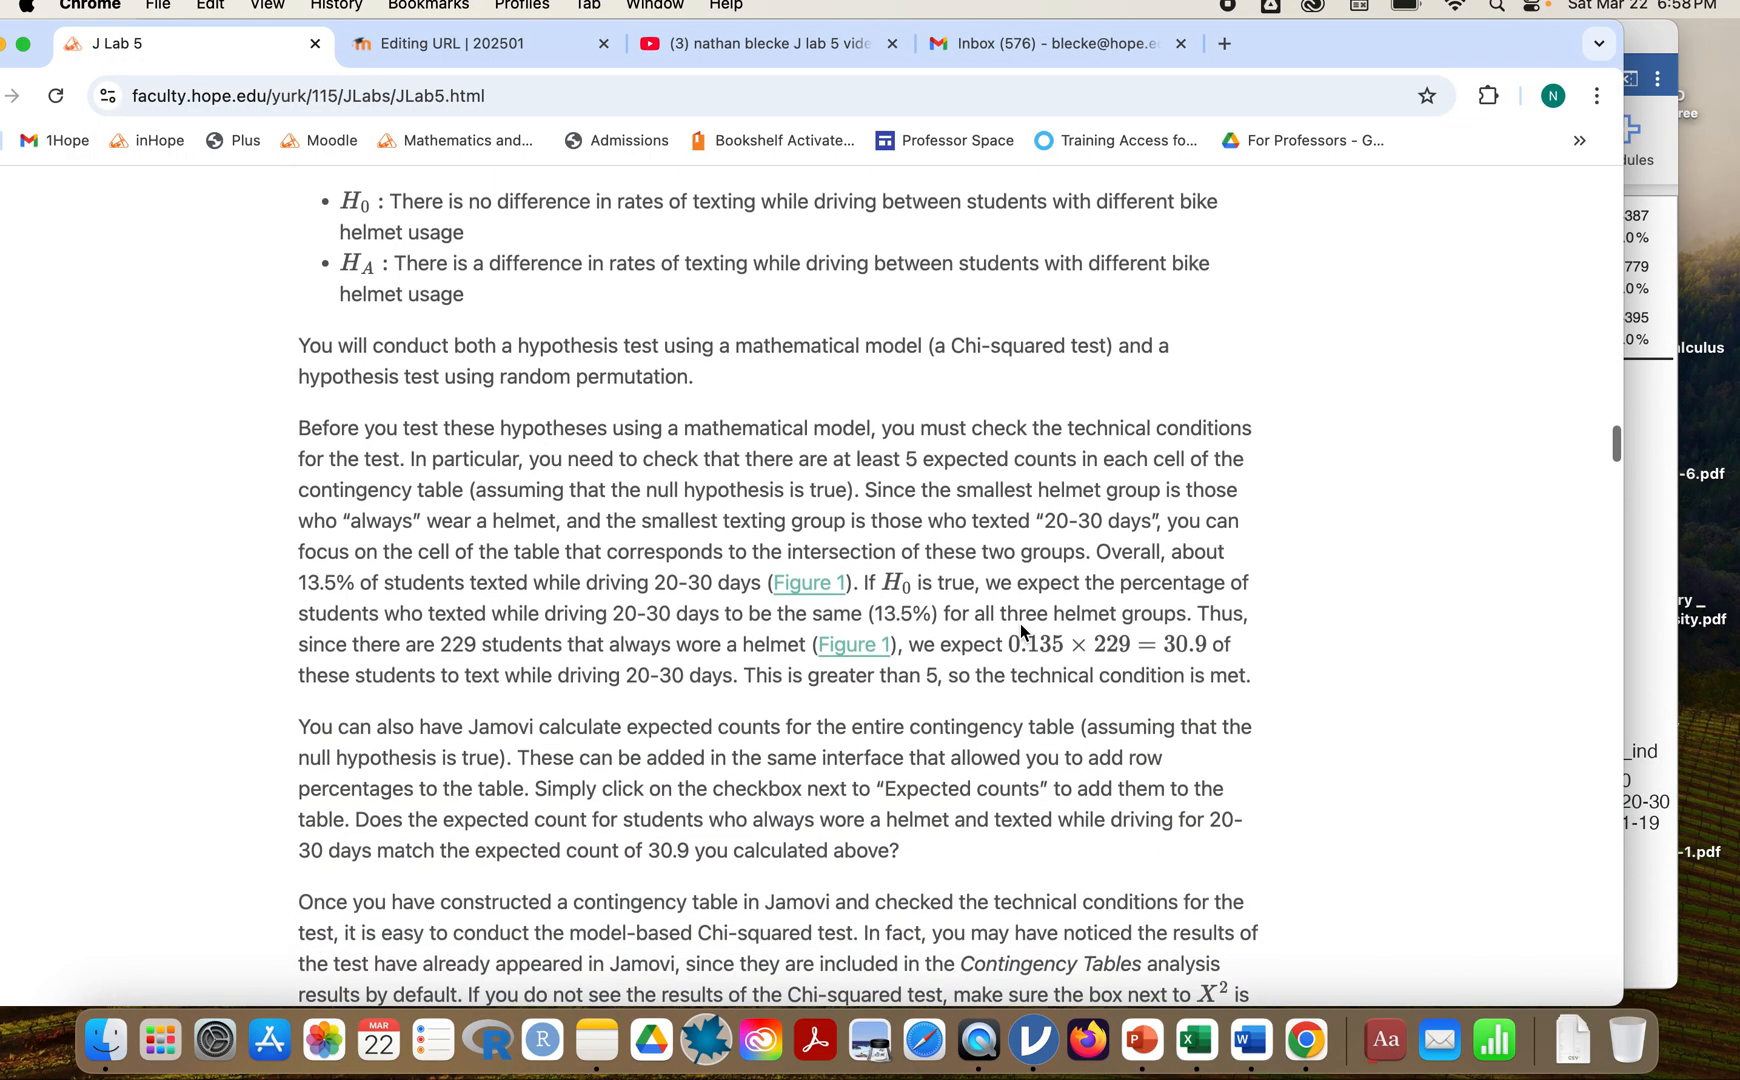
left_click(1660, 476)
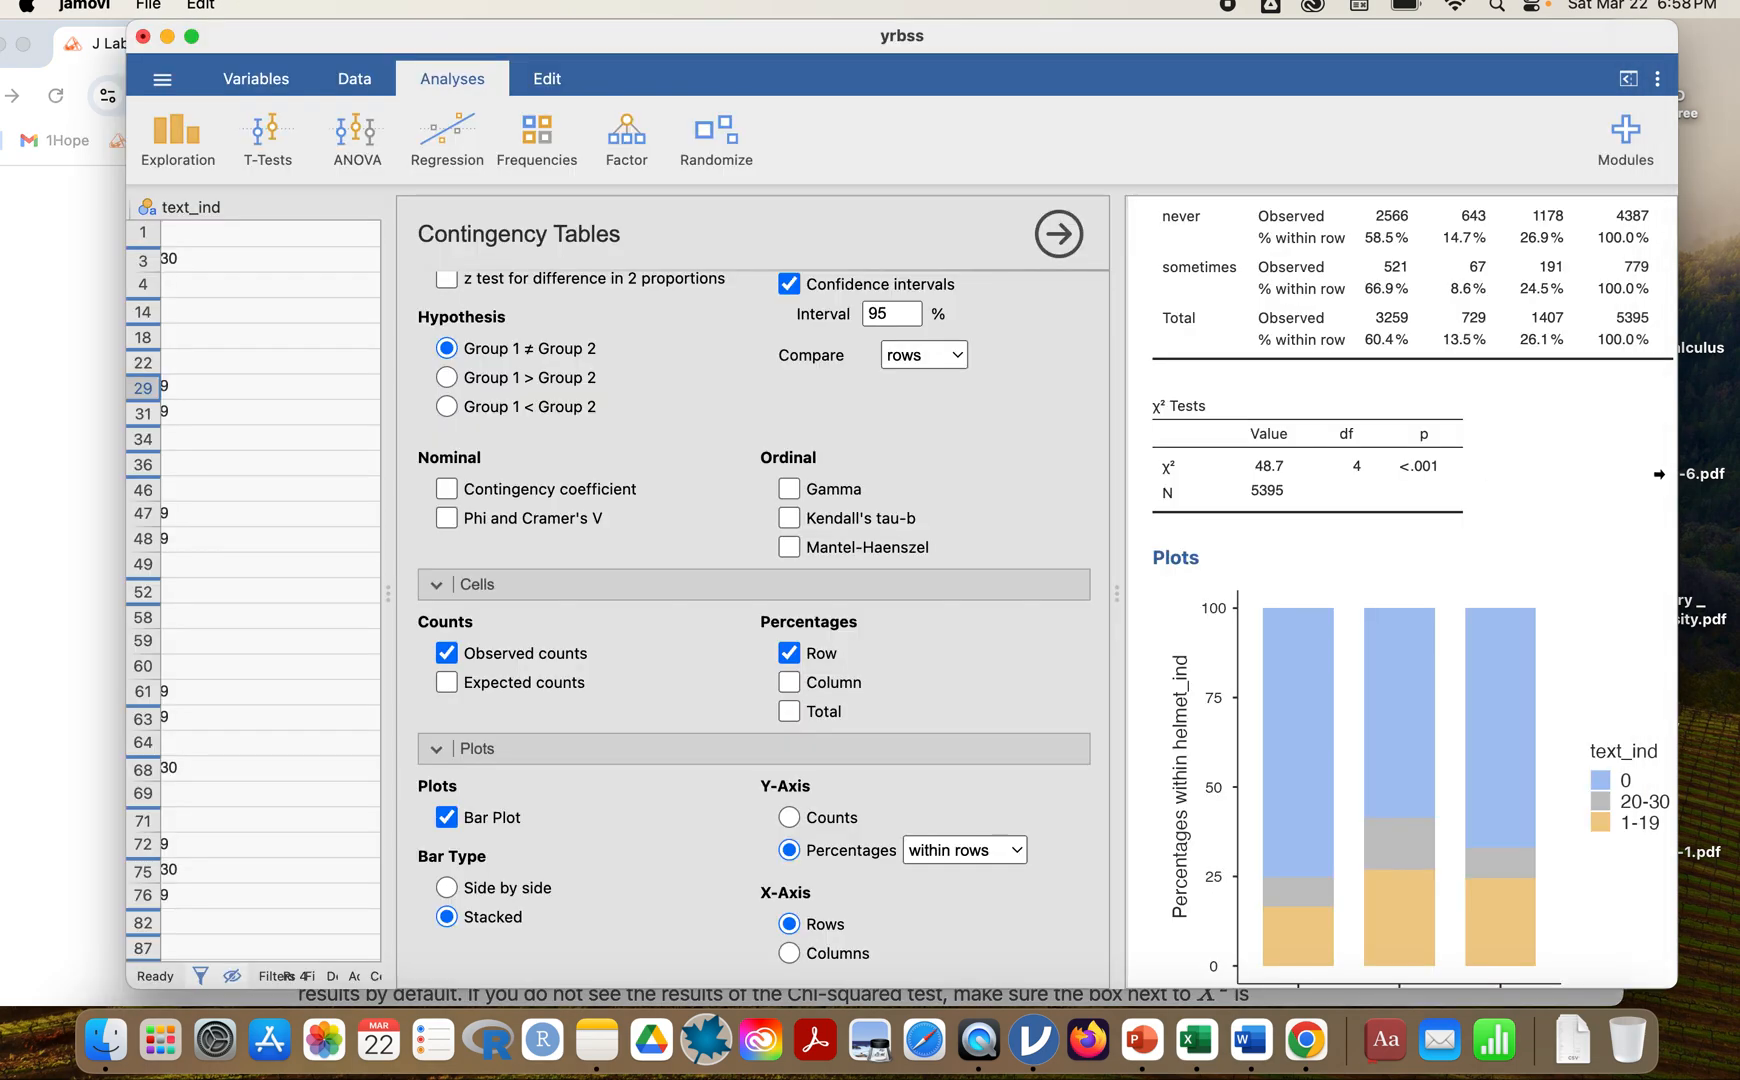